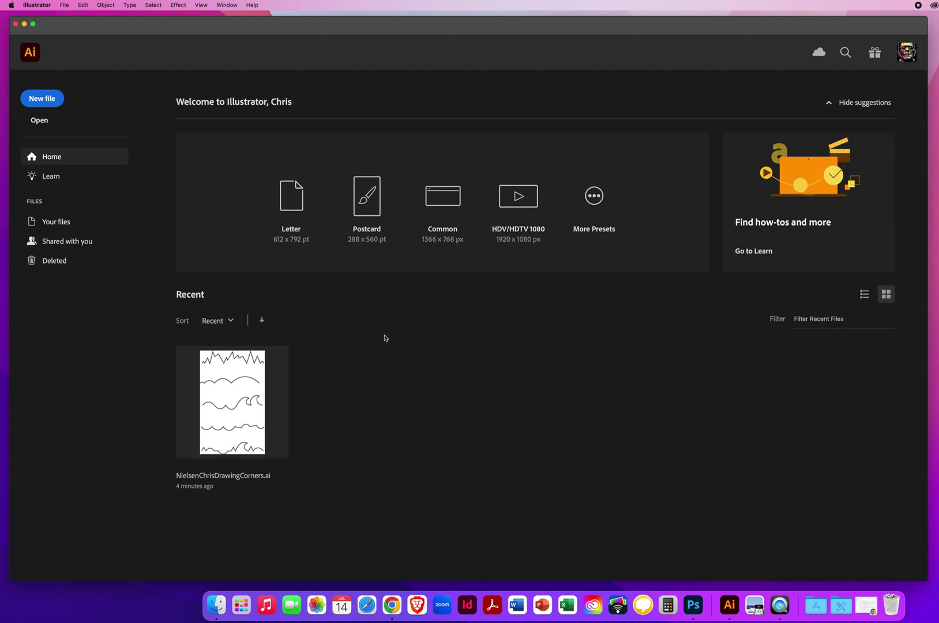
Create a new Tabloid print document, 11 × 17 in, with units set to Inches.
{"action": "left_click", "coordinate": [65, 6]}
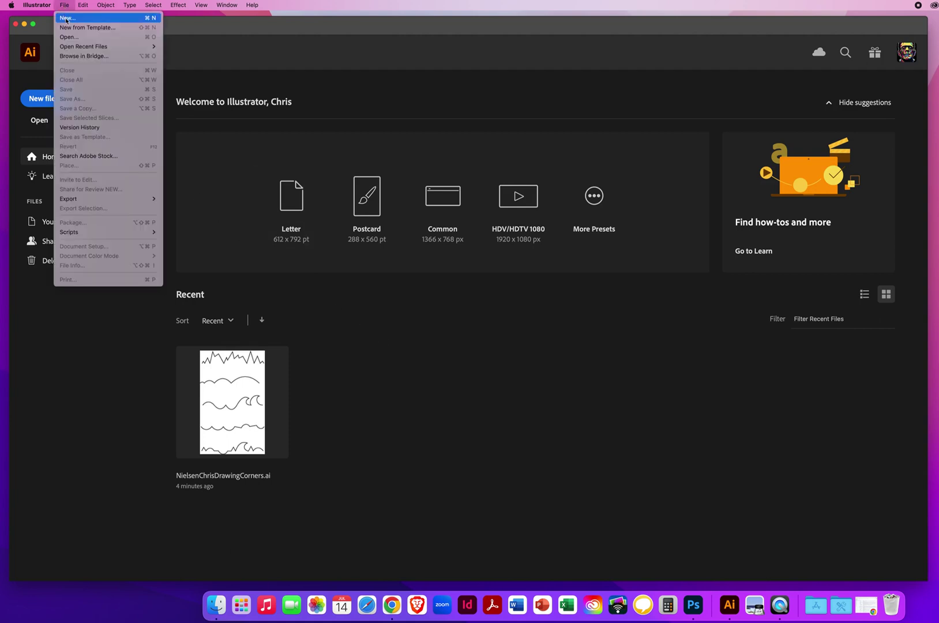
{"action": "left_click", "coordinate": [66, 18]}
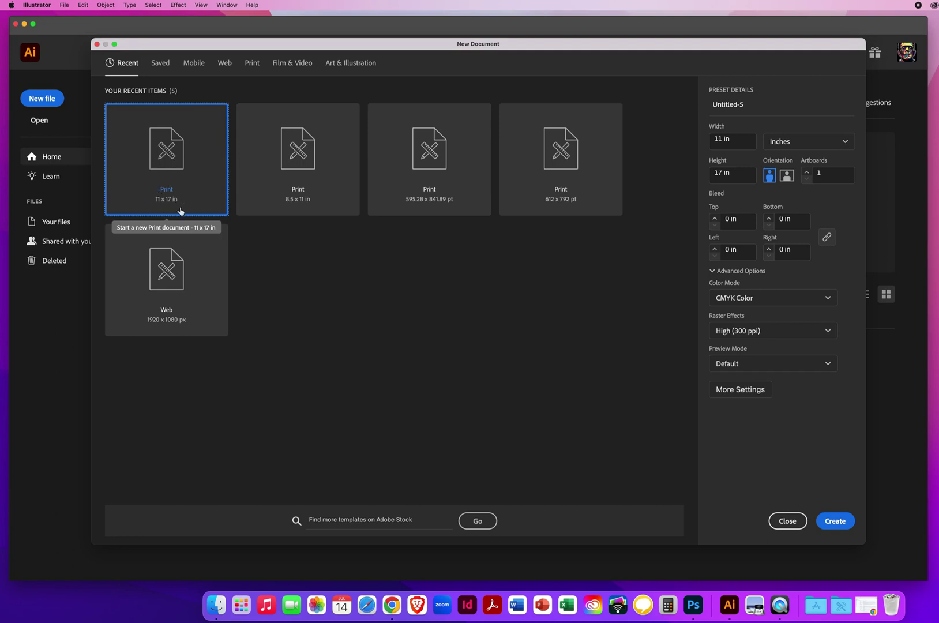
{"action": "left_click", "coordinate": [252, 62]}
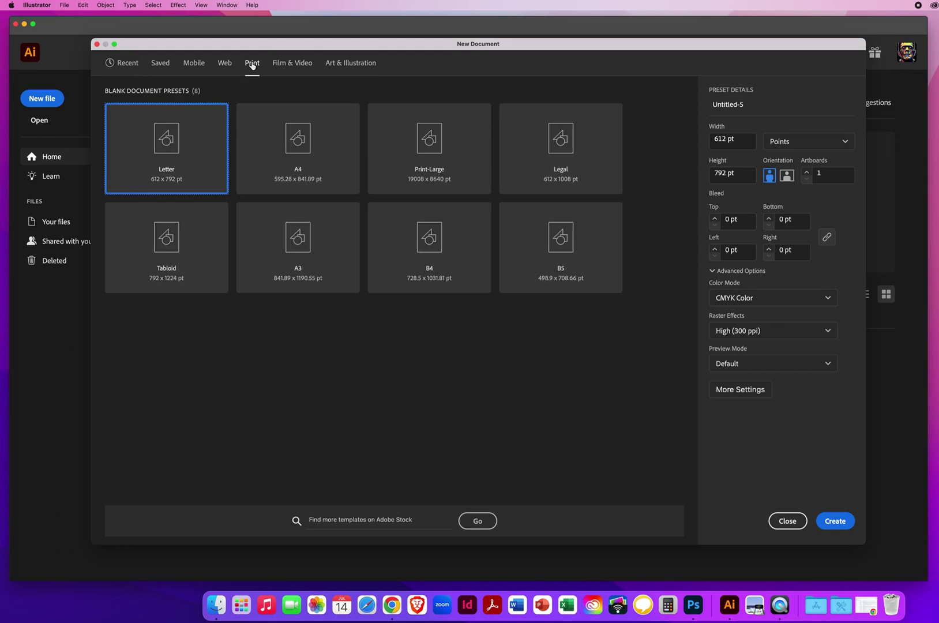
{"action": "left_click", "coordinate": [148, 240]}
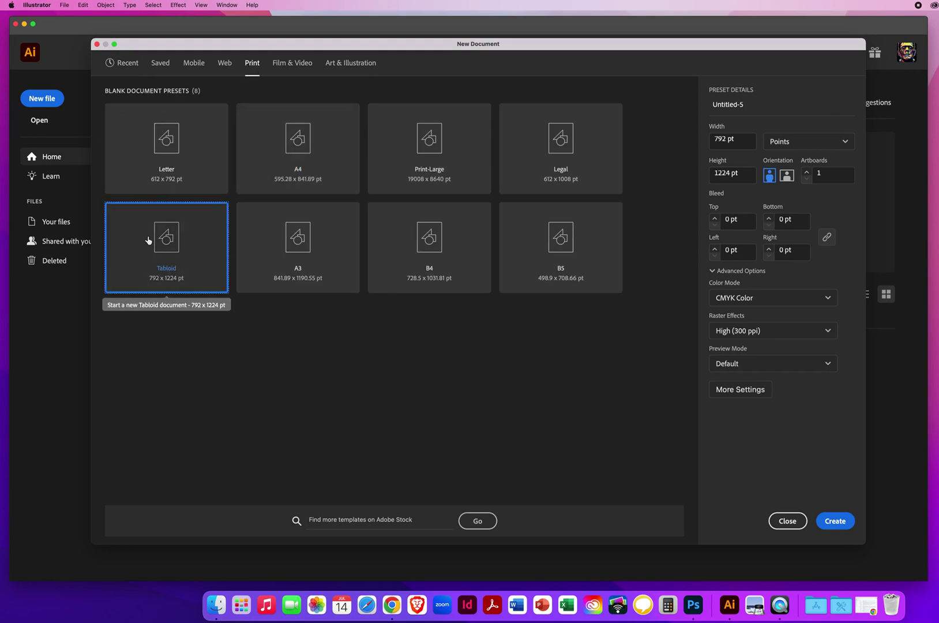
{"action": "left_click", "coordinate": [784, 142]}
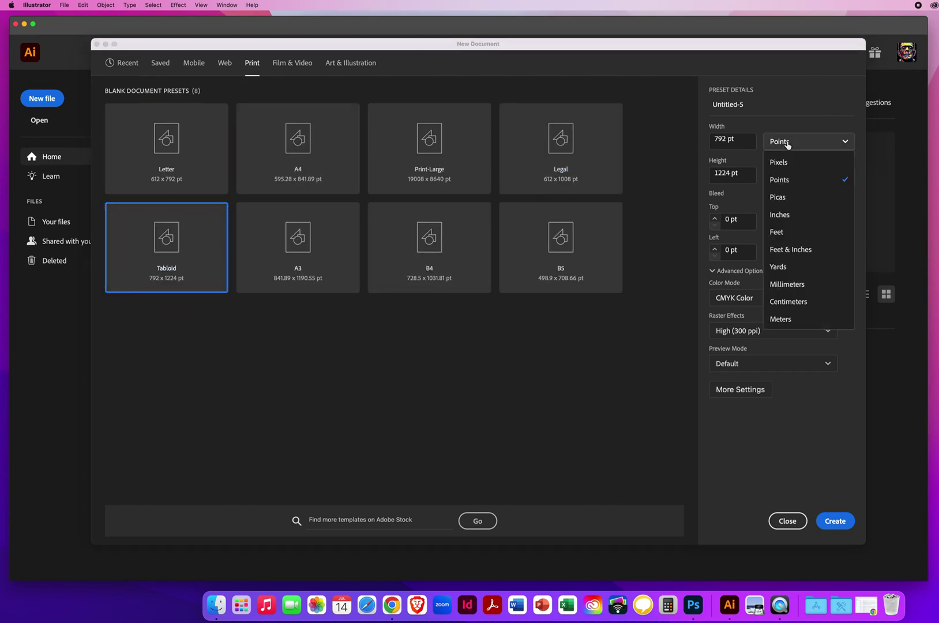
{"action": "left_click", "coordinate": [780, 213]}
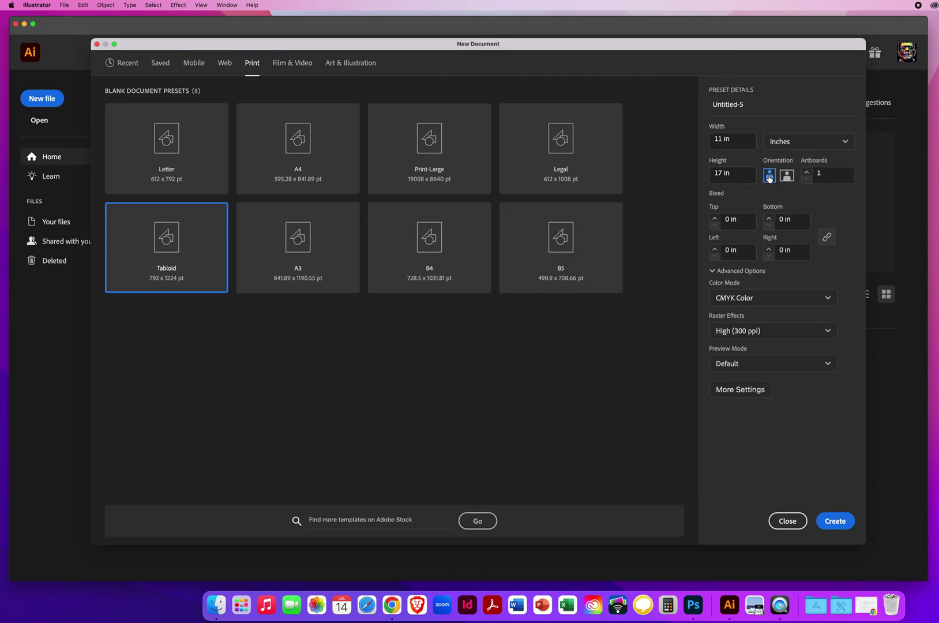
{"action": "left_click", "coordinate": [837, 523]}
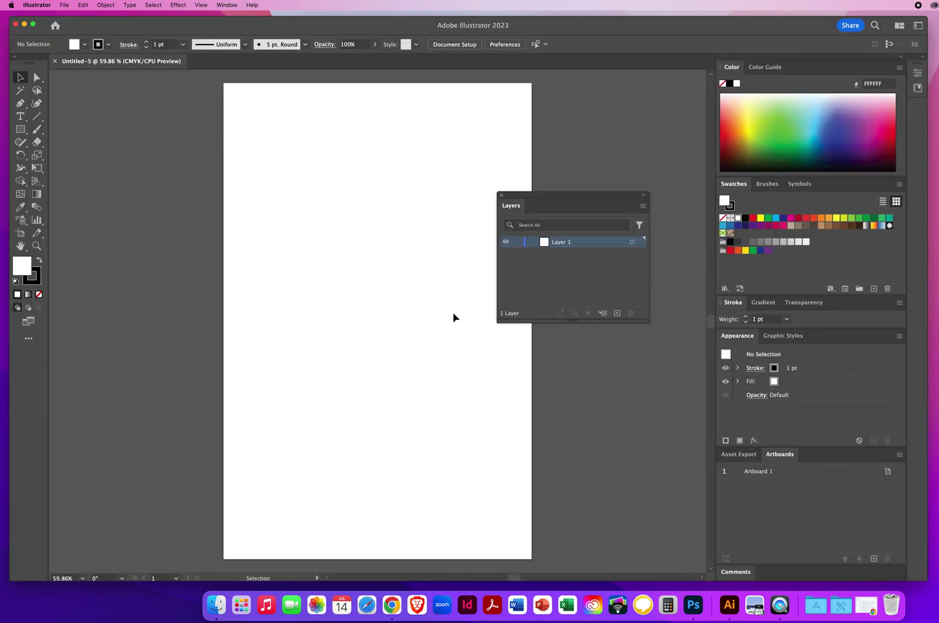
Move the Layers panel aside and load '3 Direction Lines Temp.jpg' from Ai DEMOS > Ai - CHAPTER 3 > 3.1 Drawing Paths.
{"action": "left_click_drag", "start_coordinate": [532, 194], "coordinate": [576, 167]}
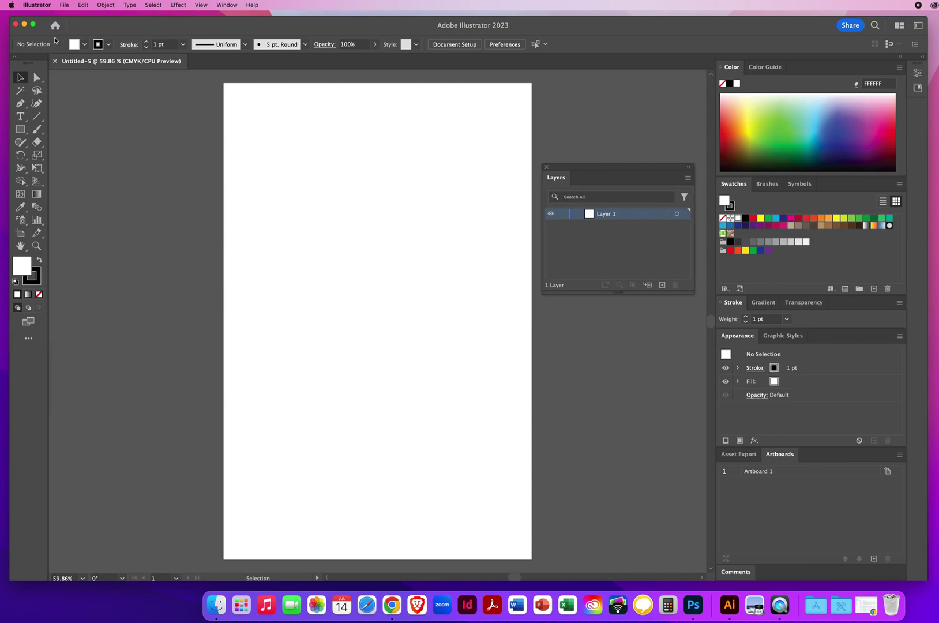
{"action": "left_click", "coordinate": [65, 5]}
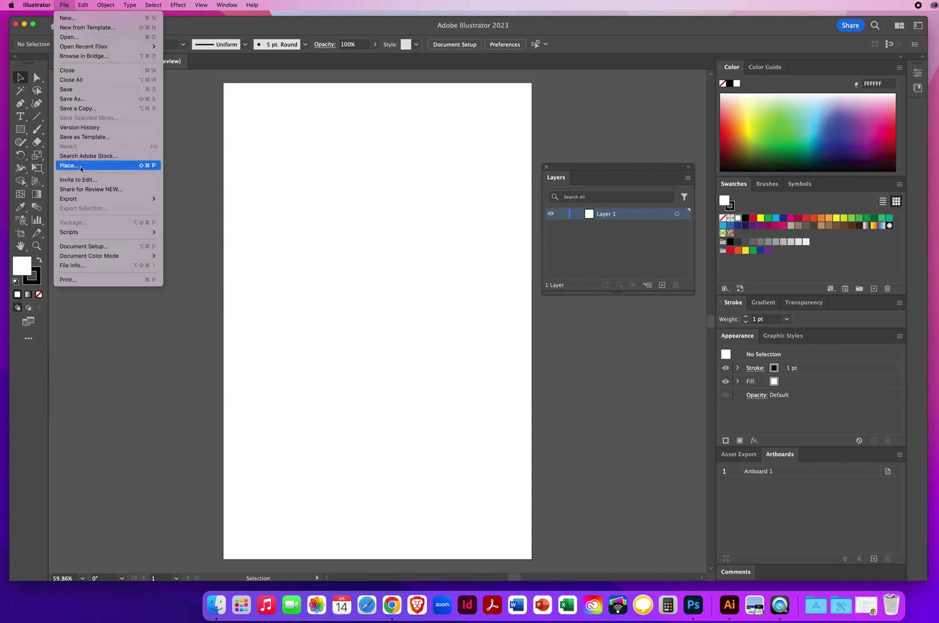
{"action": "left_click", "coordinate": [81, 167]}
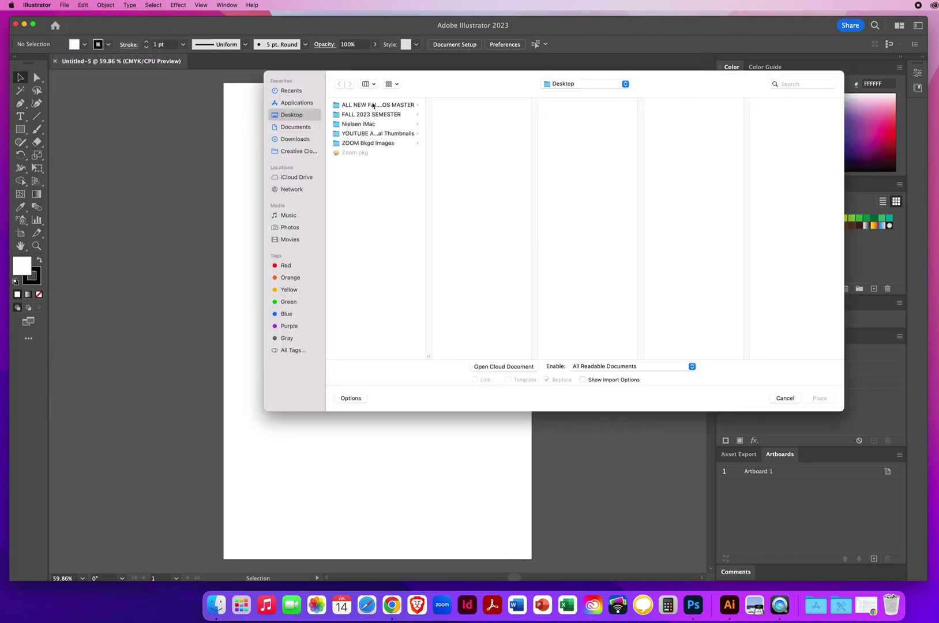
{"action": "left_click", "coordinate": [373, 106]}
{"action": "left_click", "coordinate": [458, 105]}
{"action": "left_click", "coordinate": [603, 115]}
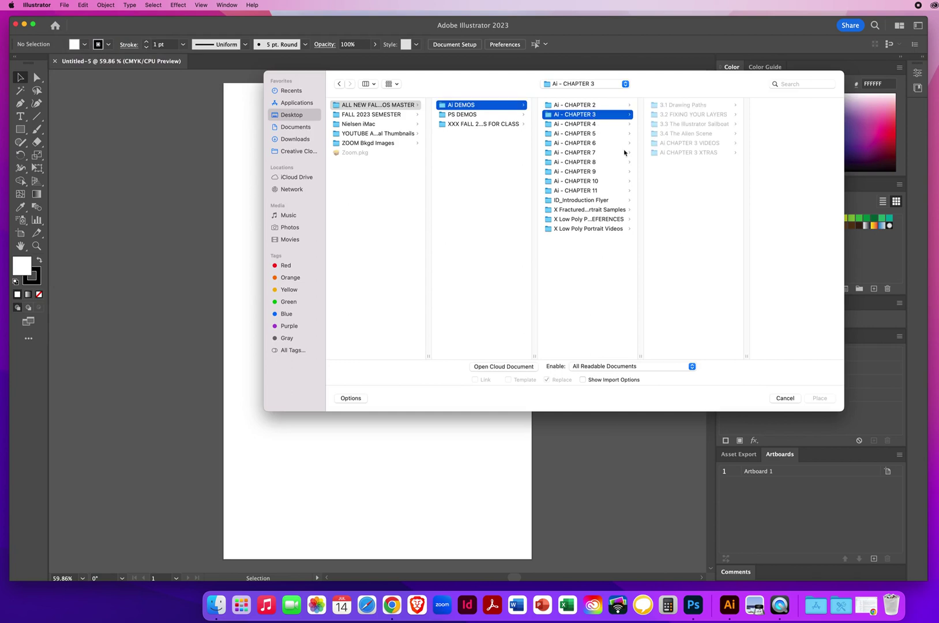
{"action": "left_click", "coordinate": [681, 105]}
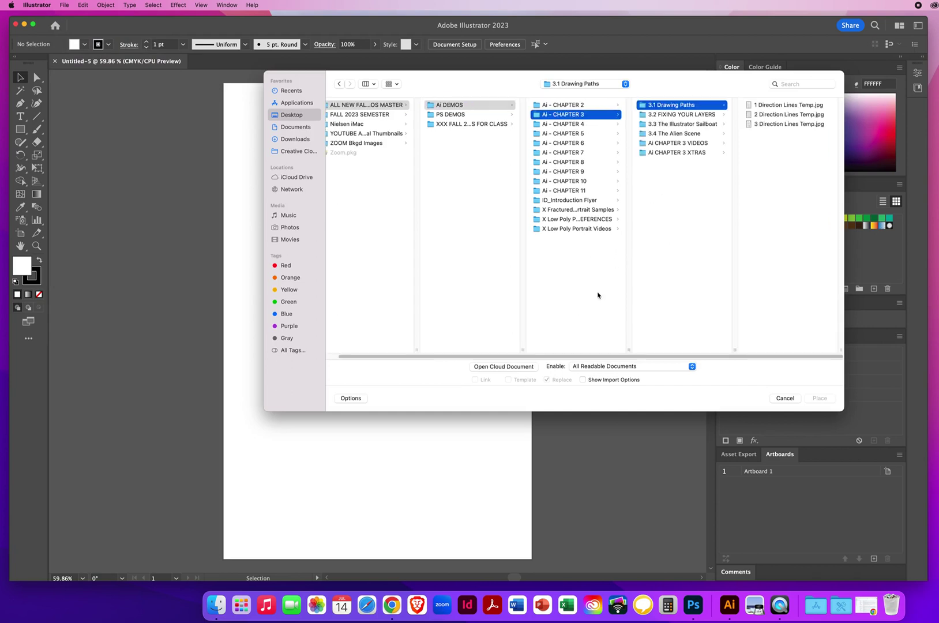
{"action": "left_click", "coordinate": [772, 125]}
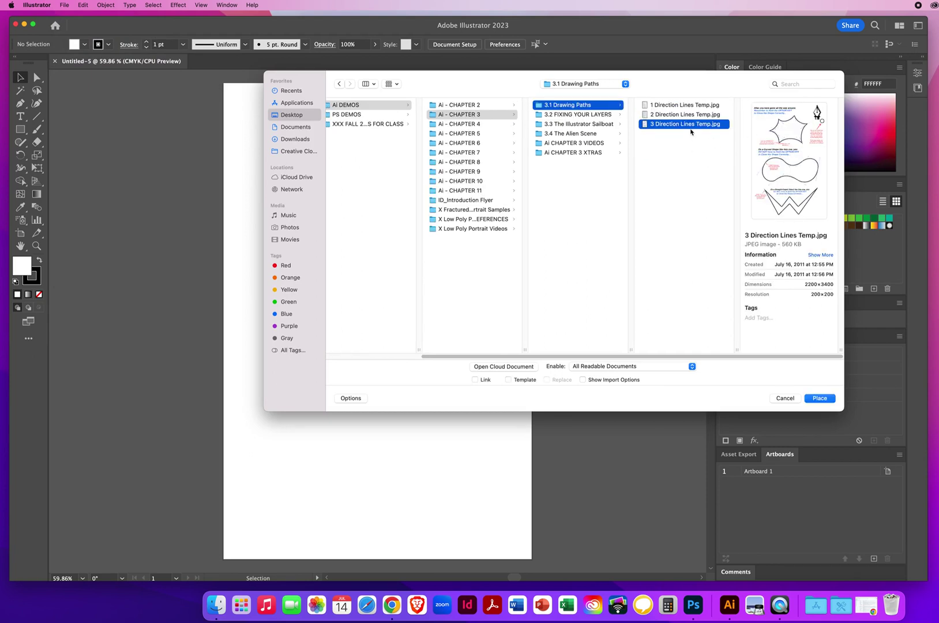
{"action": "left_click", "coordinate": [350, 398]}
{"action": "left_click", "coordinate": [351, 398]}
{"action": "left_click", "coordinate": [818, 398]}
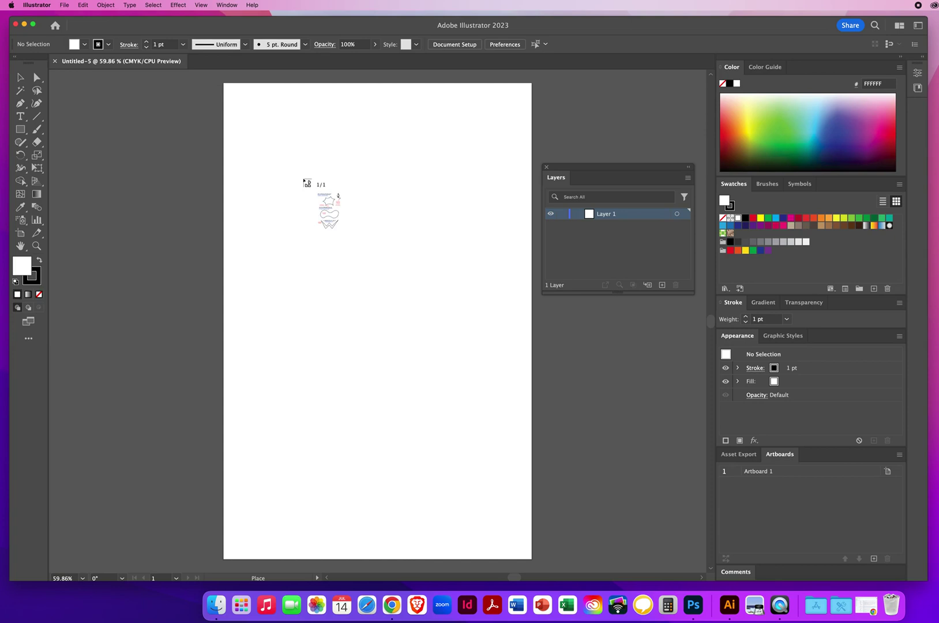
Drop the direction-lines image at the artboard's top-left and make Layer 1 a template named SCAN, dimmed 20%.
{"action": "left_click", "coordinate": [303, 178]}
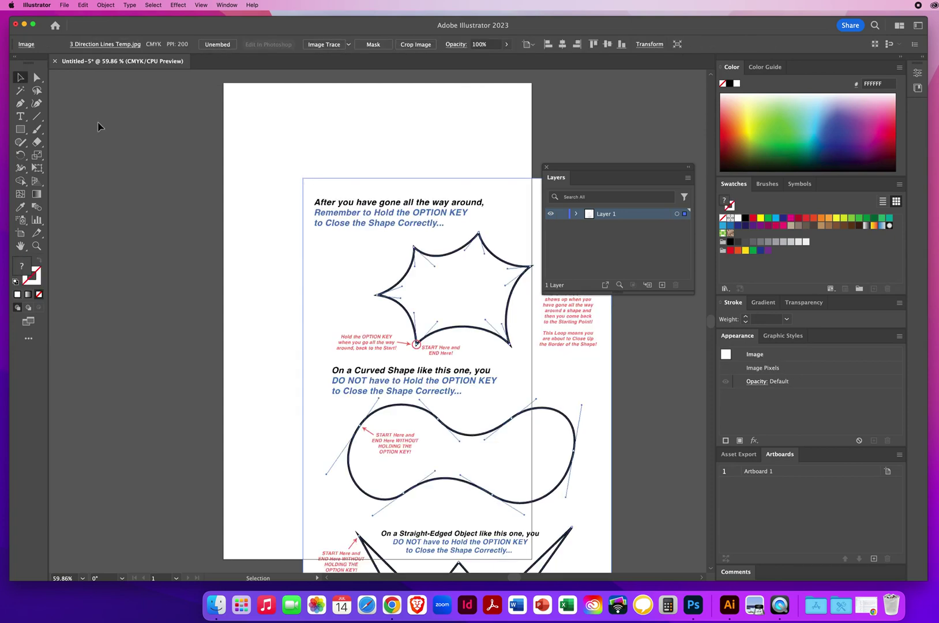
{"action": "left_click_drag", "start_coordinate": [361, 212], "coordinate": [304, 150]}
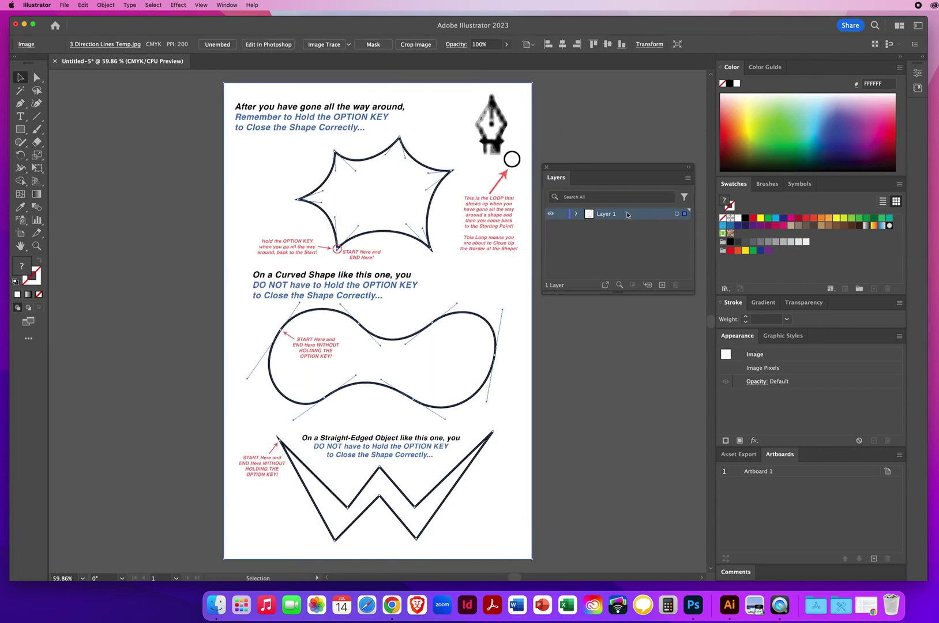
{"action": "double_click", "coordinate": [637, 216]}
{"action": "left_click_drag", "start_coordinate": [571, 180], "coordinate": [597, 128]}
{"action": "type", "text": "SCAN"}
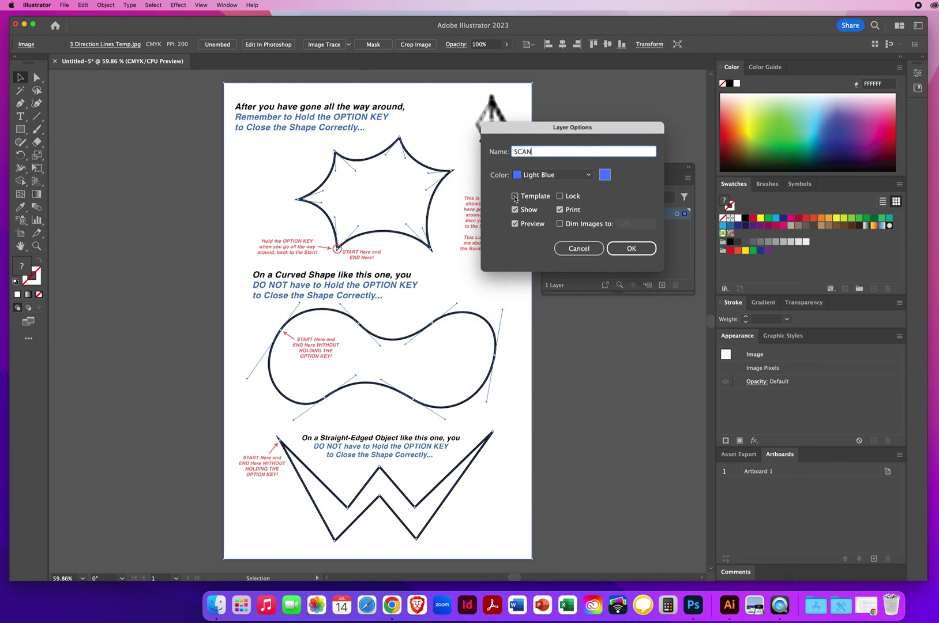
{"action": "left_click", "coordinate": [515, 196]}
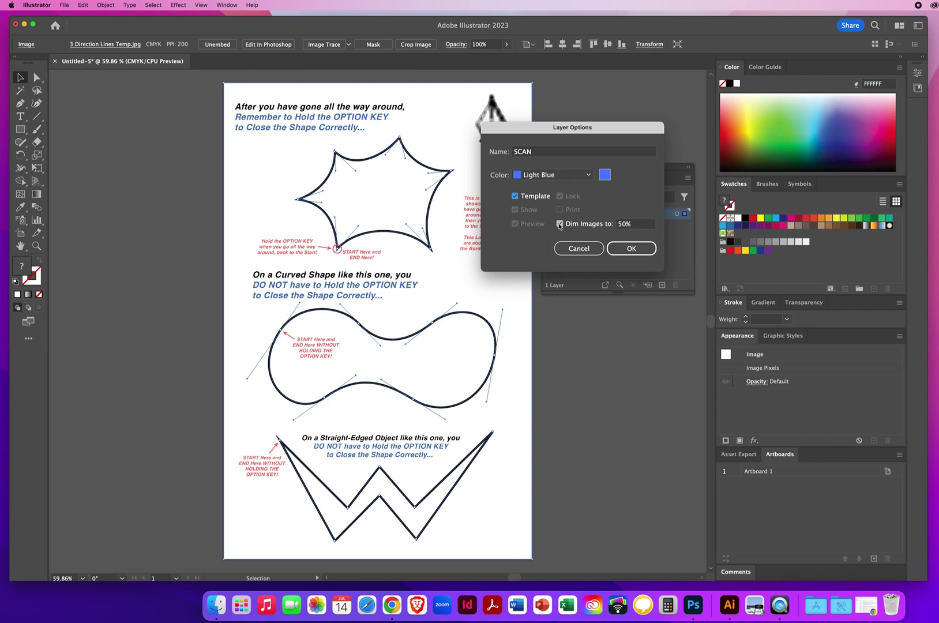
{"action": "left_click", "coordinate": [635, 224]}
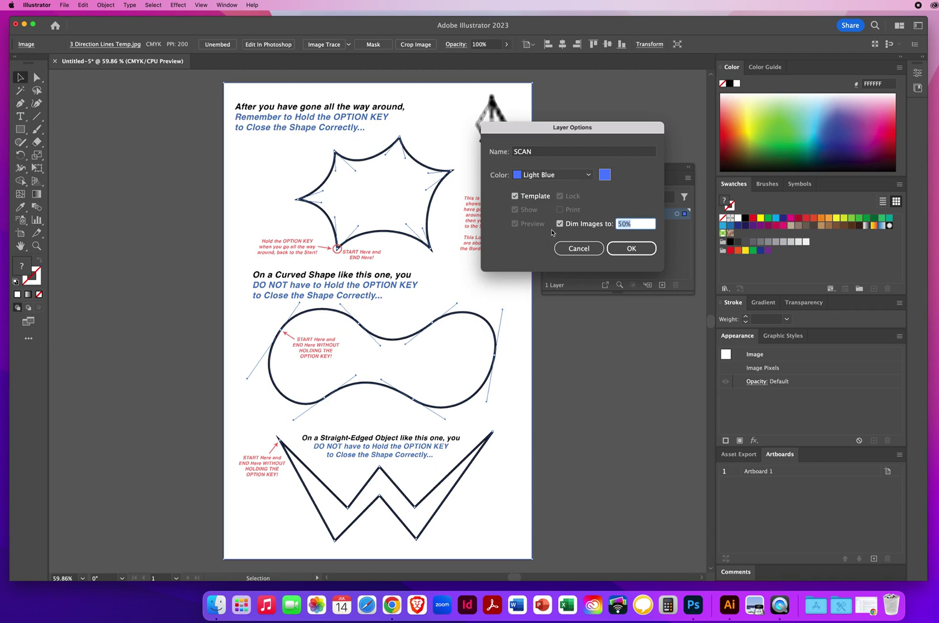
{"action": "type", "text": "20"}
{"action": "left_click", "coordinate": [629, 247]}
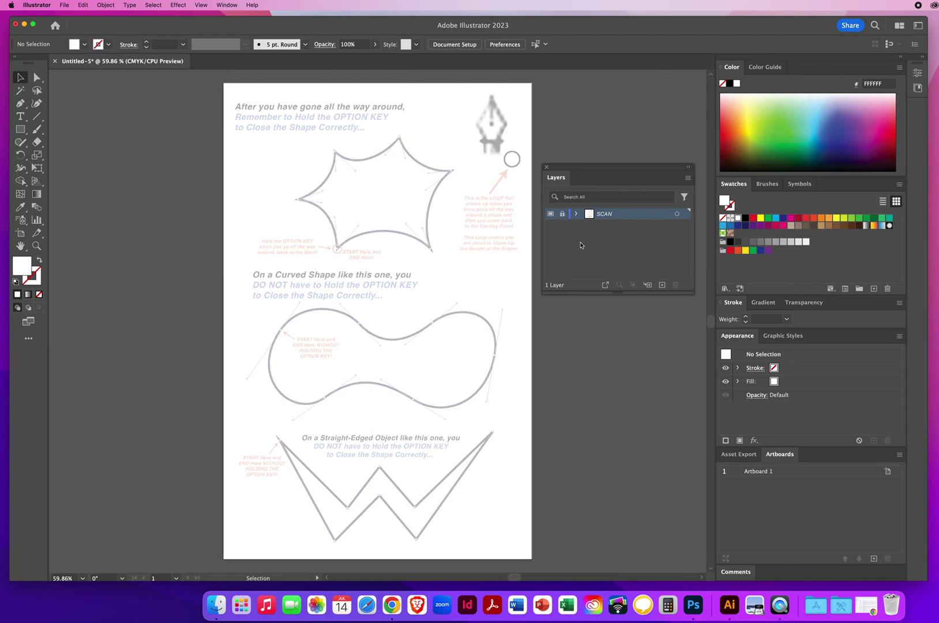
Add a layer above SCAN named SHAPES and reset to default white fill and black stroke.
{"action": "left_click", "coordinate": [661, 285]}
{"action": "double_click", "coordinate": [604, 215]}
{"action": "type", "text": "SHAPES"}
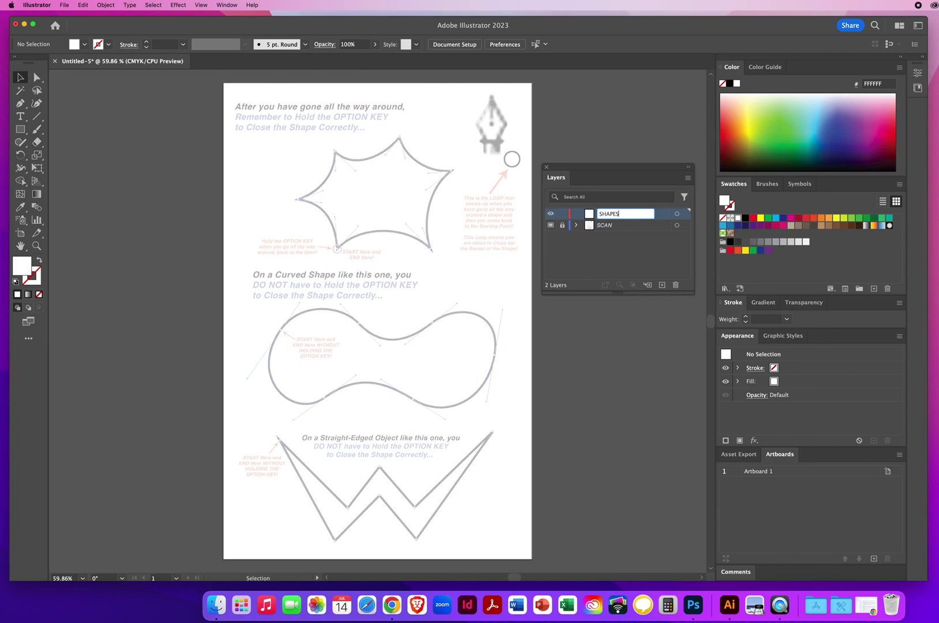
{"action": "key", "text": "Return"}
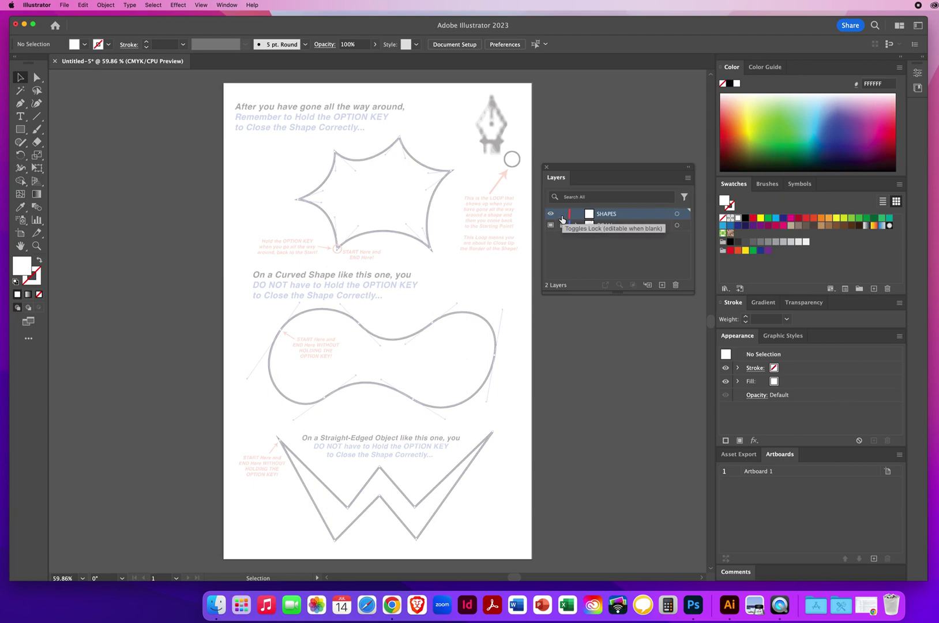
{"action": "key", "text": "d"}
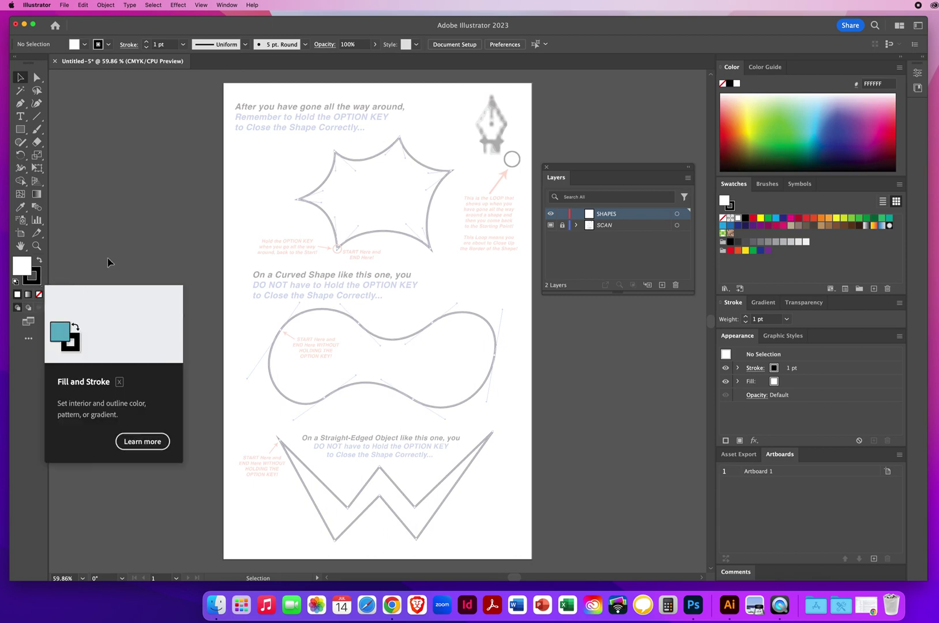
Raise the Control bar stroke weight from 1 pt to 5 pt.
{"action": "left_click", "coordinate": [167, 44]}
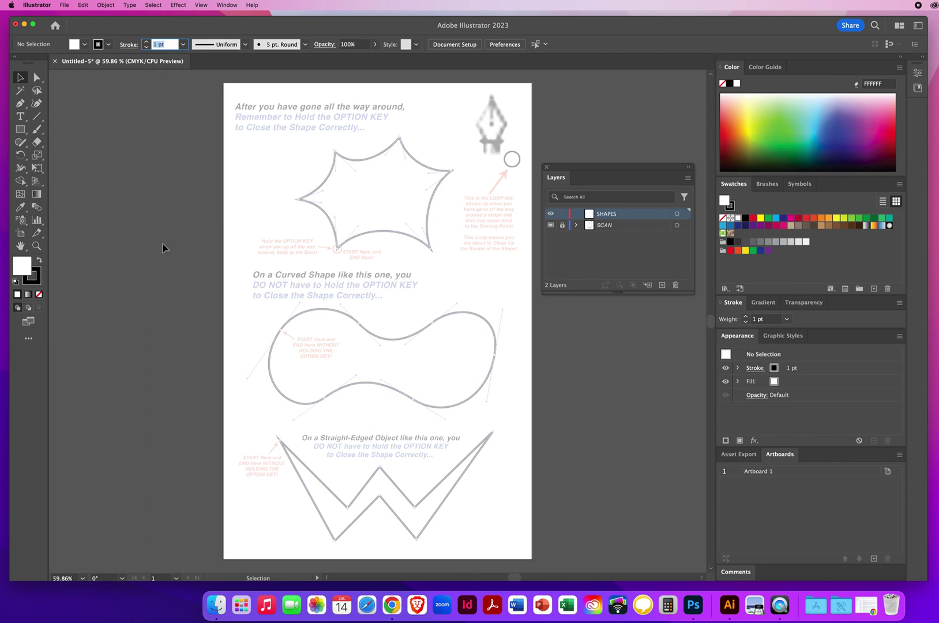
{"action": "left_click", "coordinate": [146, 42]}
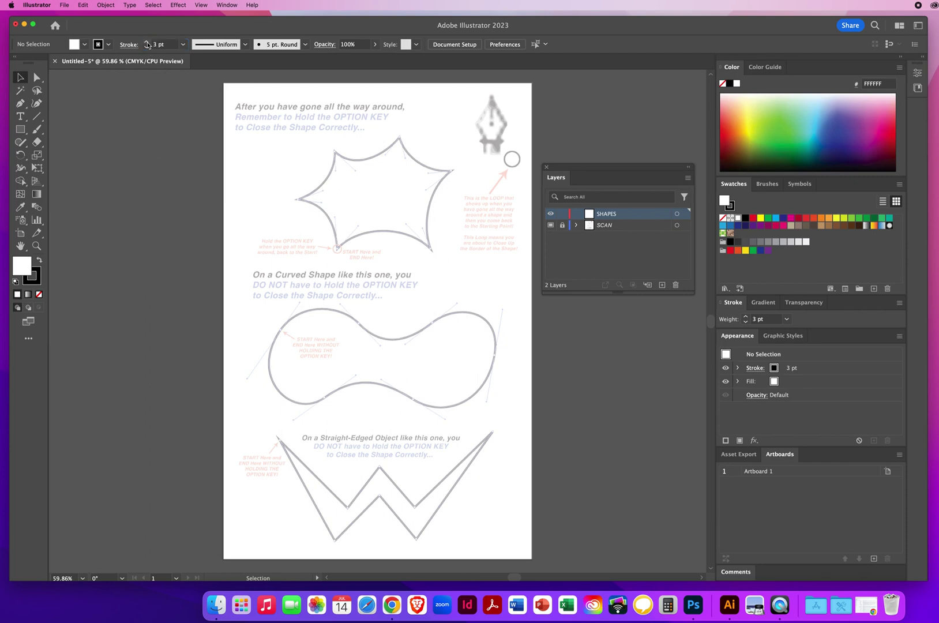
{"action": "left_click", "coordinate": [146, 43]}
{"action": "left_click", "coordinate": [146, 42]}
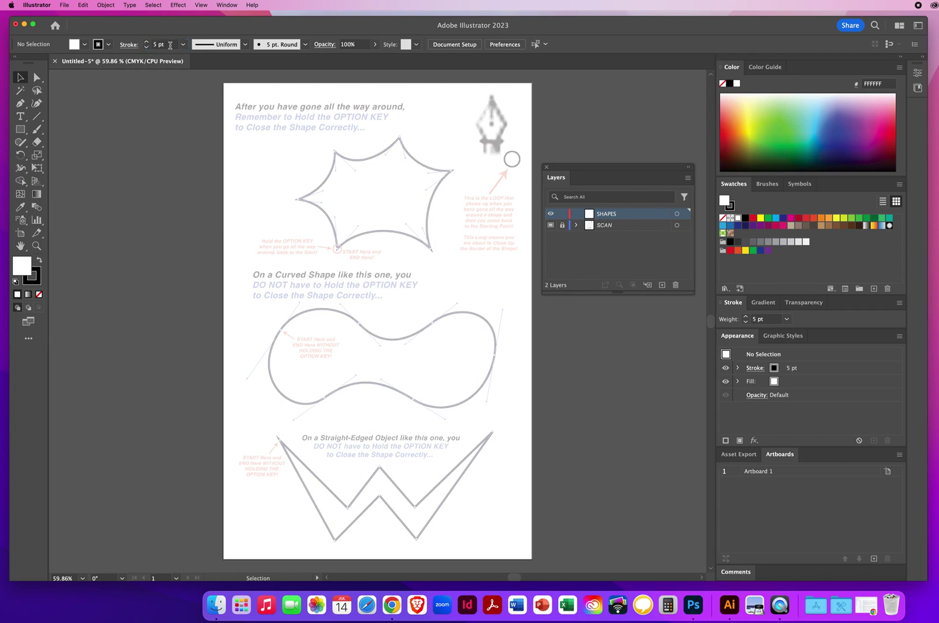
{"action": "left_click", "coordinate": [170, 291]}
Zoom in to 100% on the starburst template and pan it into view.
{"action": "left_click", "coordinate": [37, 245]}
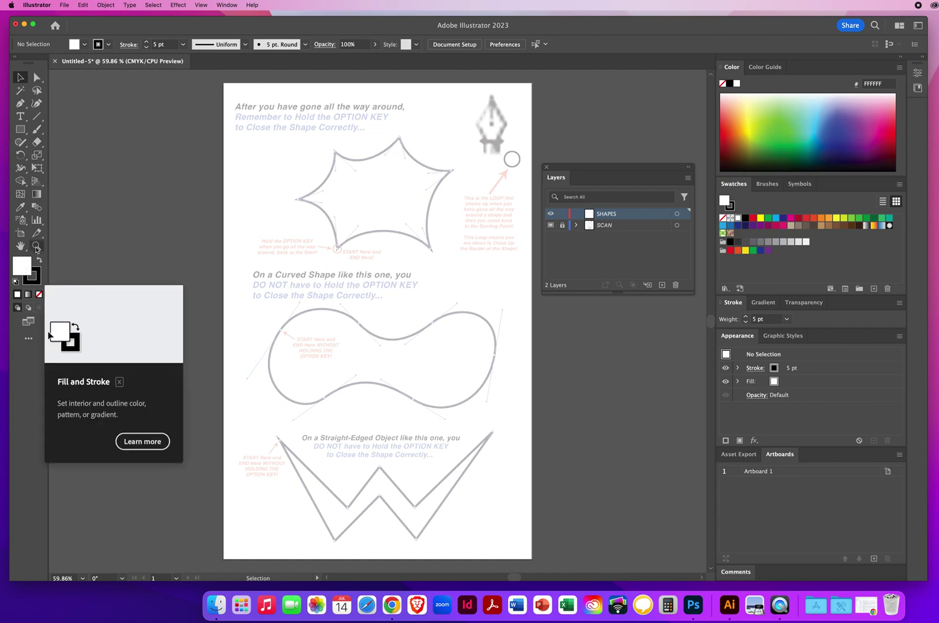
{"action": "left_click", "coordinate": [394, 226]}
{"action": "left_click", "coordinate": [375, 295]}
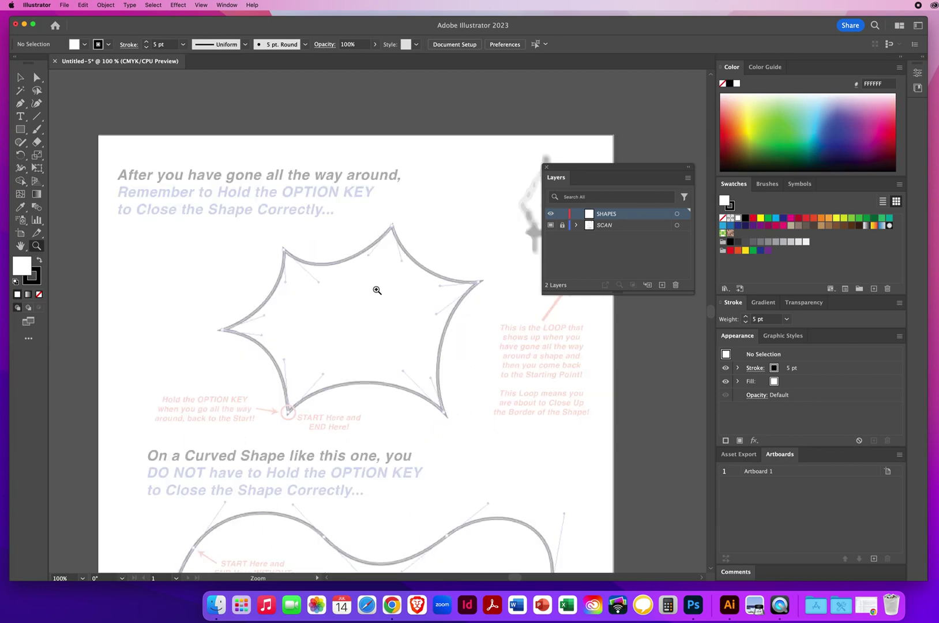
{"action": "key", "text": "space"}
{"action": "mouse_move", "coordinate": [377, 317]}
{"action": "left_mouse_down"}
{"action": "mouse_move", "coordinate": [341, 264]}
{"action": "mouse_move", "coordinate": [245, 256]}
{"action": "left_mouse_up"}
{"action": "scroll", "coordinate": [346, 258], "scroll_direction": "left", "scroll_amount": 5}
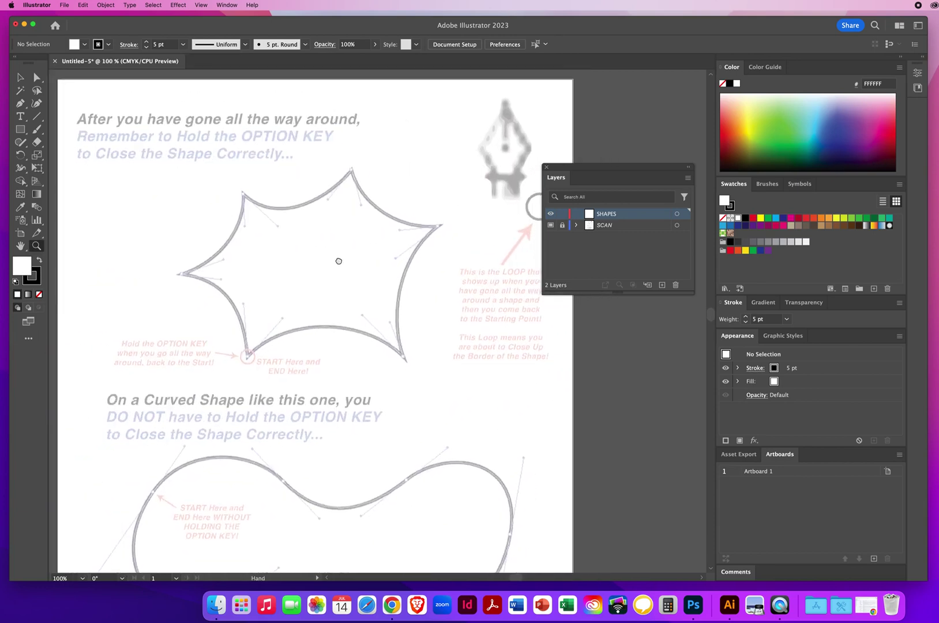
{"action": "scroll", "coordinate": [339, 260], "scroll_direction": "left", "scroll_amount": 1}
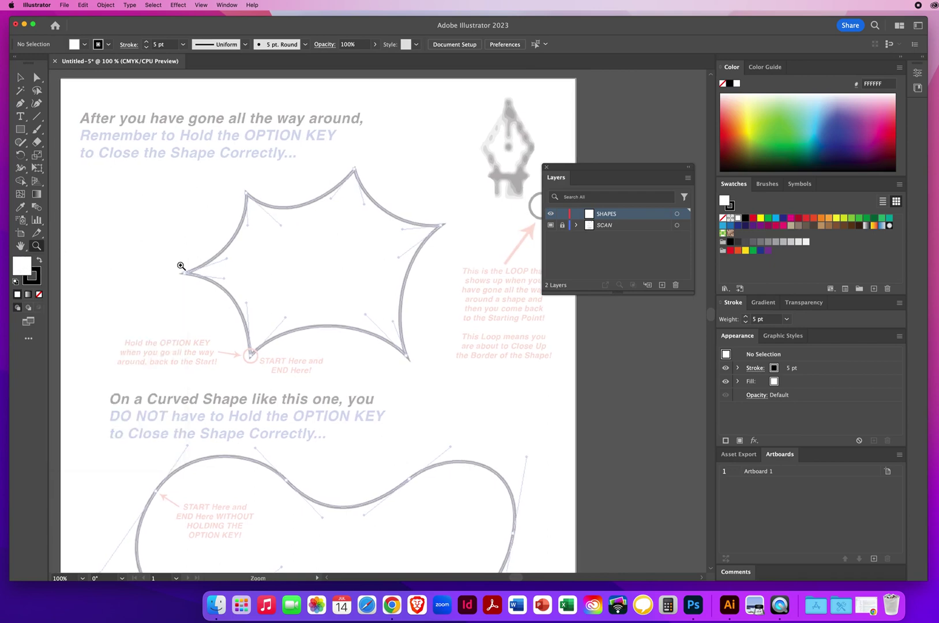
Draw a trial straight-edged Pen outline around the starburst, then delete it.
{"action": "left_click", "coordinate": [19, 105]}
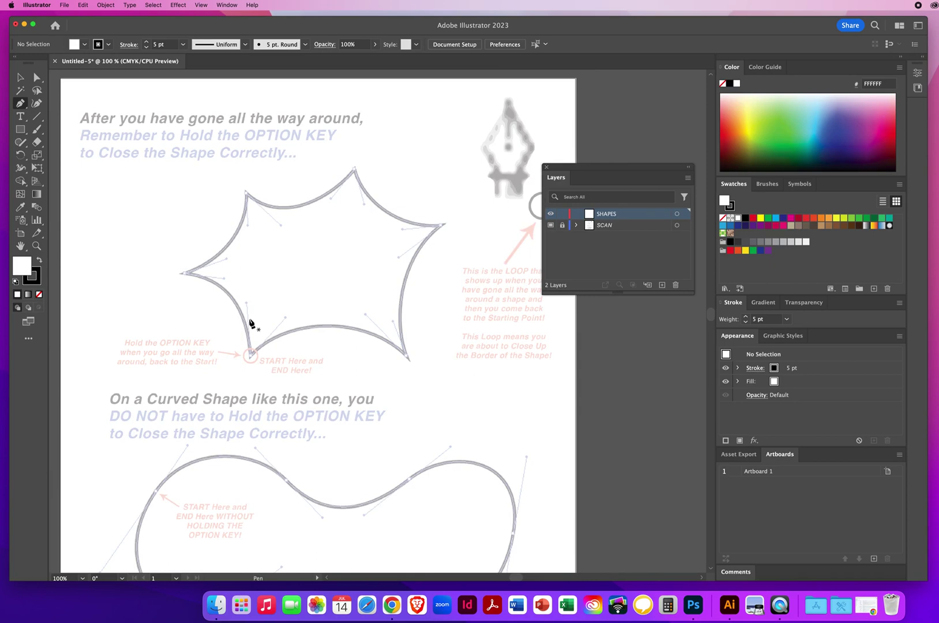
{"action": "left_click", "coordinate": [247, 353]}
{"action": "left_click", "coordinate": [191, 301]}
{"action": "left_click", "coordinate": [192, 254]}
{"action": "left_click", "coordinate": [234, 198]}
{"action": "left_click", "coordinate": [299, 172]}
{"action": "left_click", "coordinate": [370, 170]}
{"action": "left_click_drag", "start_coordinate": [404, 205], "coordinate": [446, 249]}
{"action": "left_click", "coordinate": [446, 249]}
{"action": "left_click", "coordinate": [450, 294]}
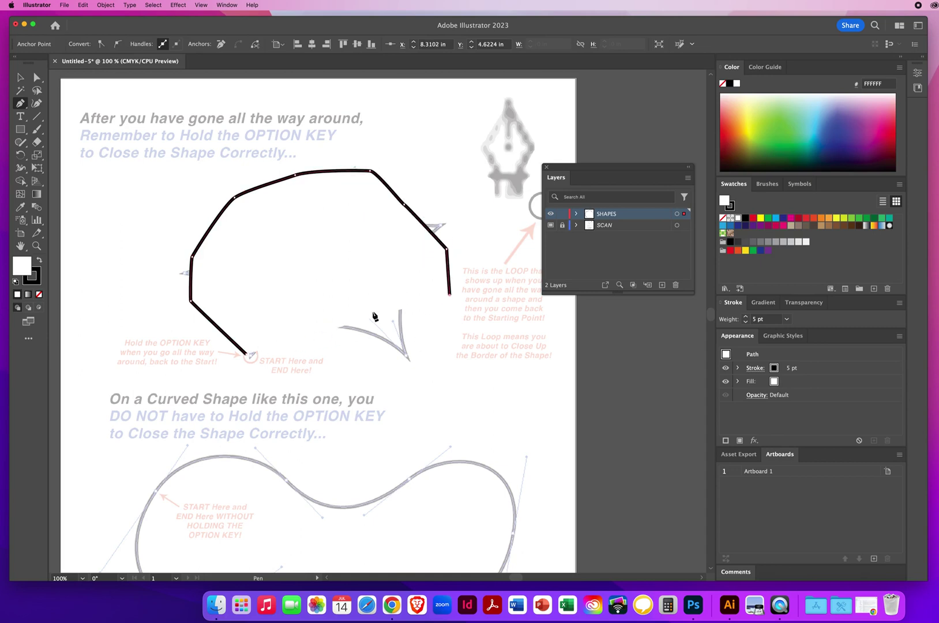
{"action": "key", "text": "Delete"}
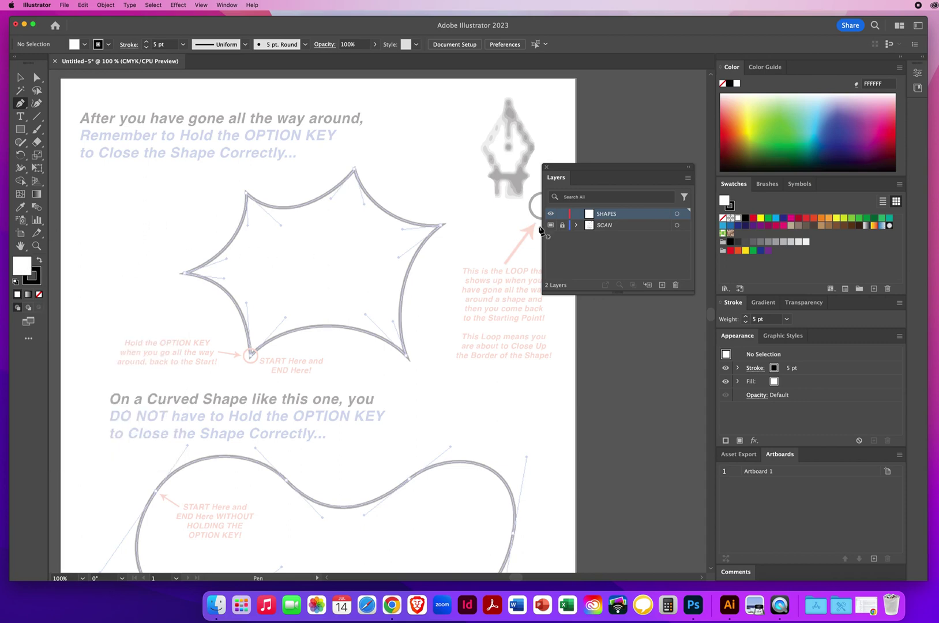
Set the fill to the orange swatch (F88040) and place the first Pen anchor at the starburst's start point.
{"action": "left_click", "coordinate": [830, 219]}
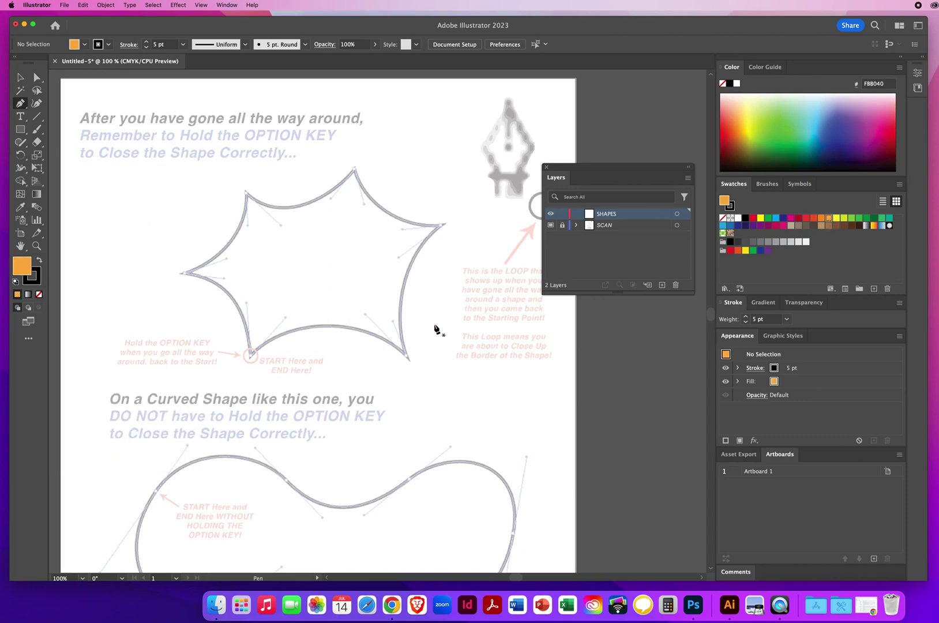
{"action": "left_click", "coordinate": [251, 354]}
Finish the straight-edged orange trace around the starburst, undo it, and set the fill to None.
{"action": "left_click", "coordinate": [190, 306]}
{"action": "left_click", "coordinate": [193, 259]}
{"action": "left_click", "coordinate": [235, 197]}
{"action": "left_click", "coordinate": [290, 182]}
{"action": "left_click", "coordinate": [376, 181]}
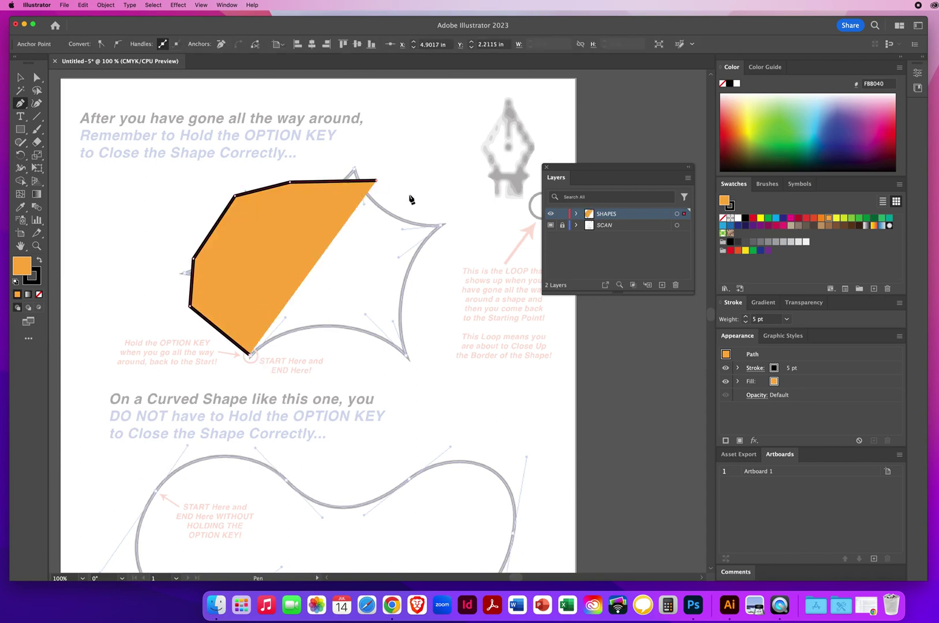
{"action": "left_click", "coordinate": [463, 220]}
{"action": "left_click", "coordinate": [440, 305]}
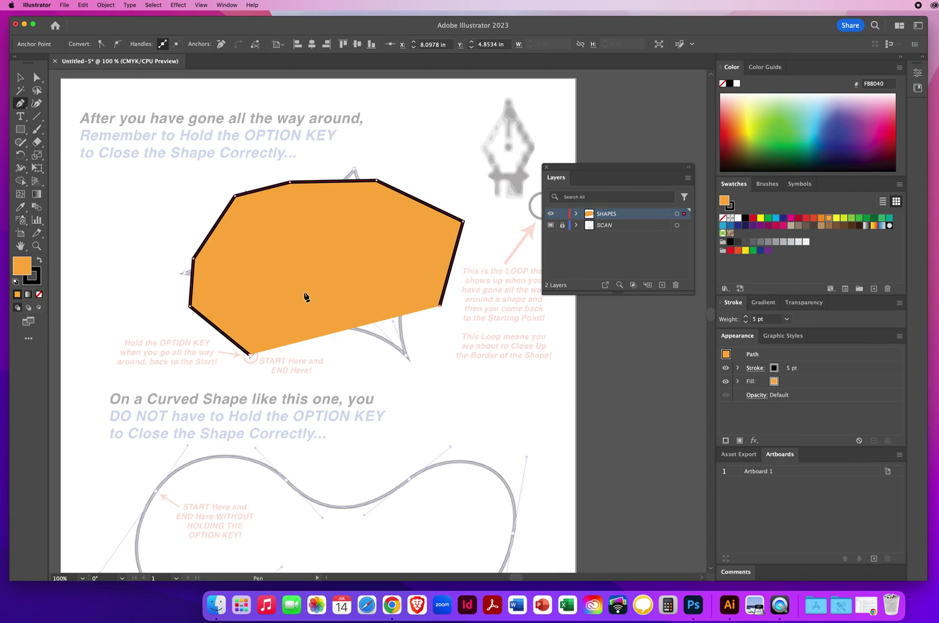
{"action": "key", "text": "super+z"}
{"action": "key", "text": "super+z"}
{"action": "key", "text": "super+z"}
{"action": "key", "text": "super+z"}
{"action": "key", "text": "super+z"}
{"action": "key", "text": "super+z"}
{"action": "key", "text": "super+z"}
{"action": "key", "text": "super+z"}
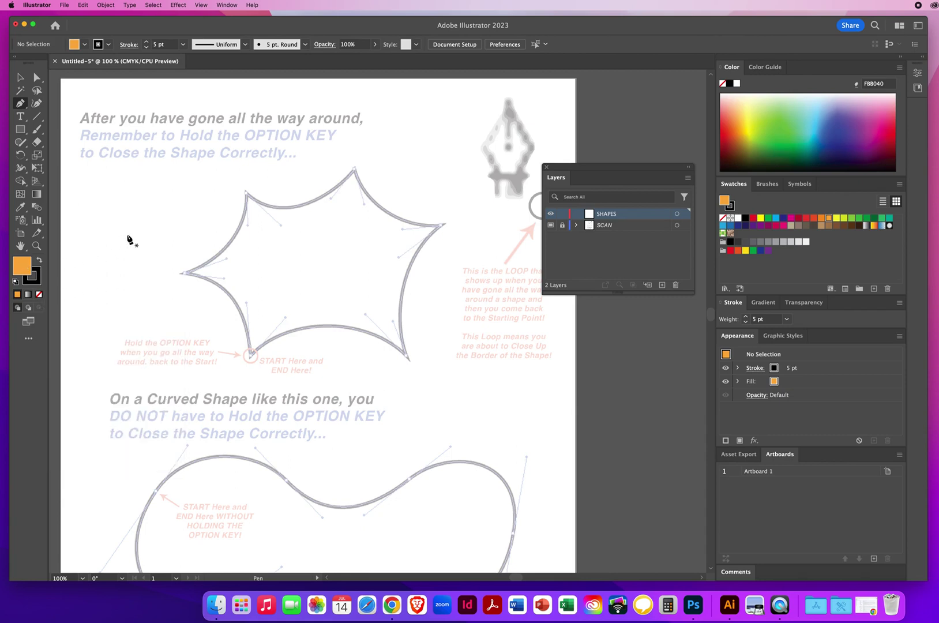
{"action": "key", "text": "slash"}
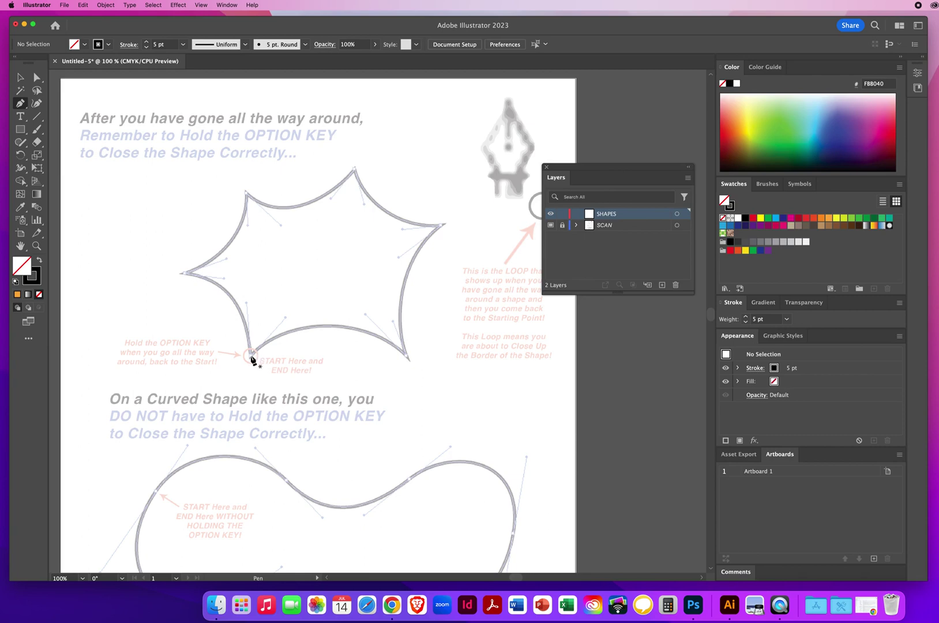
Pen-trace curves from the start point through corner anchors at the bottom-right and upper-right tips to the top tip.
{"action": "left_click_drag", "start_coordinate": [251, 355], "coordinate": [287, 322]}
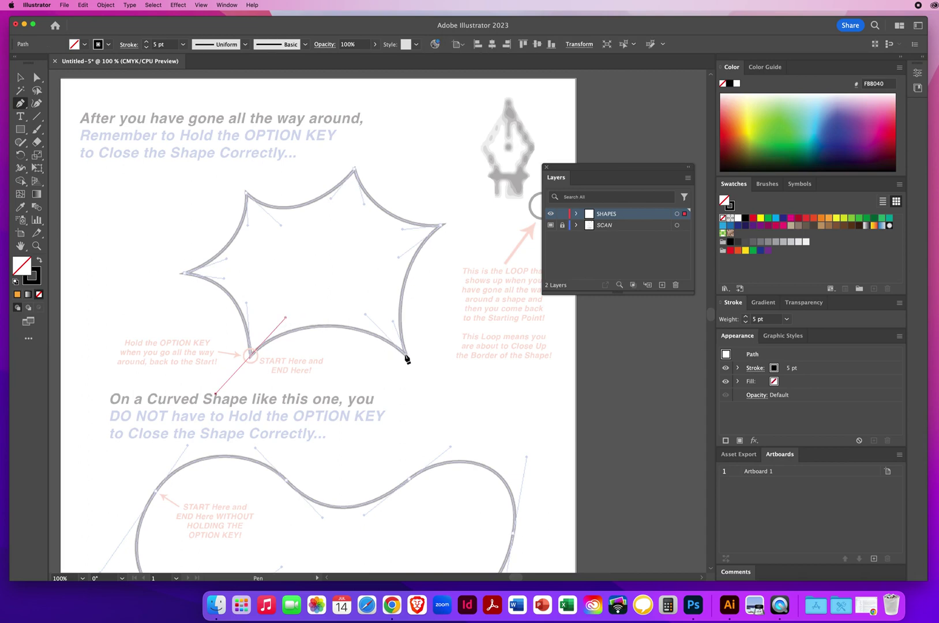
{"action": "left_click_drag", "start_coordinate": [405, 355], "coordinate": [448, 400]}
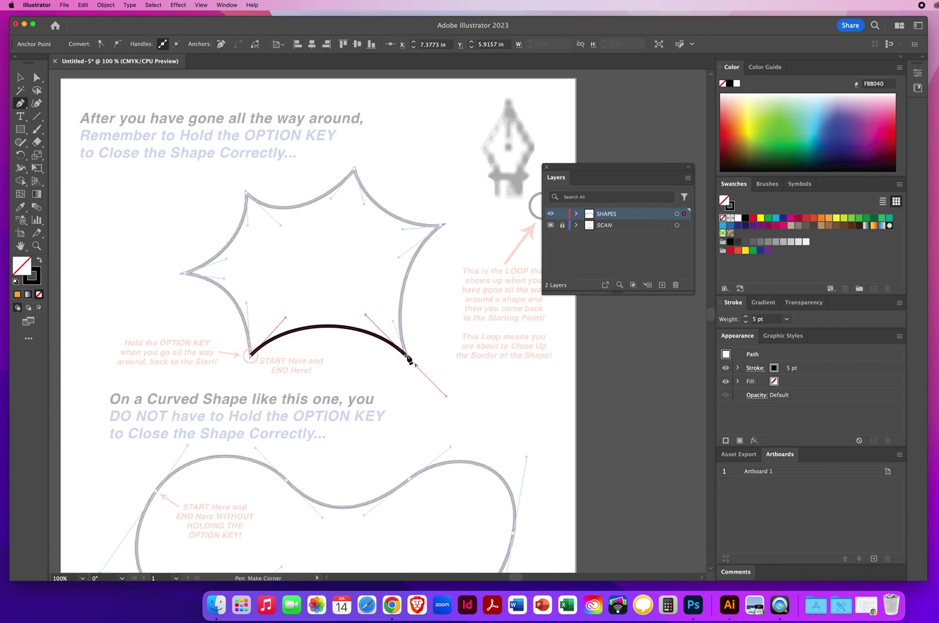
{"action": "left_click", "coordinate": [407, 358]}
{"action": "left_click_drag", "start_coordinate": [394, 320], "coordinate": [394, 321]}
{"action": "left_click_drag", "start_coordinate": [441, 226], "coordinate": [481, 192]}
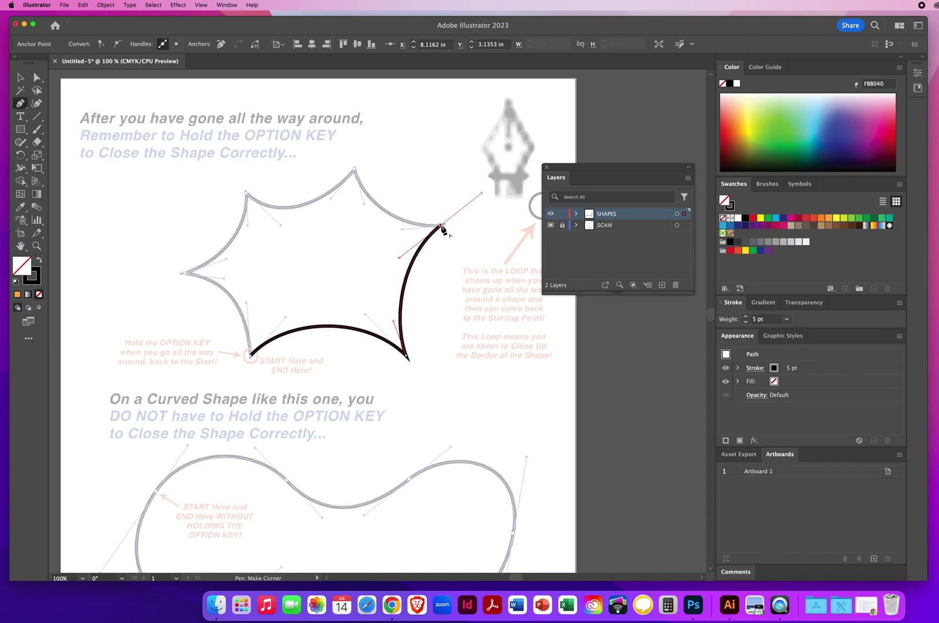
{"action": "left_click", "coordinate": [441, 227]}
{"action": "left_click_drag", "start_coordinate": [355, 170], "coordinate": [344, 133]}
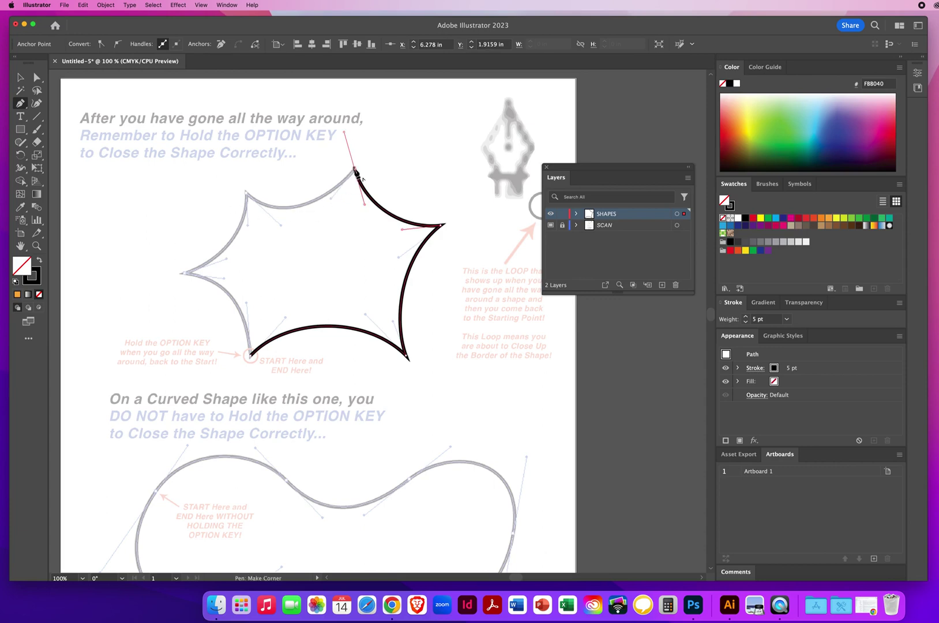
Continue the curved trace with corner anchors at the top, upper-left and left tips of the starburst.
{"action": "left_click", "coordinate": [356, 173]}
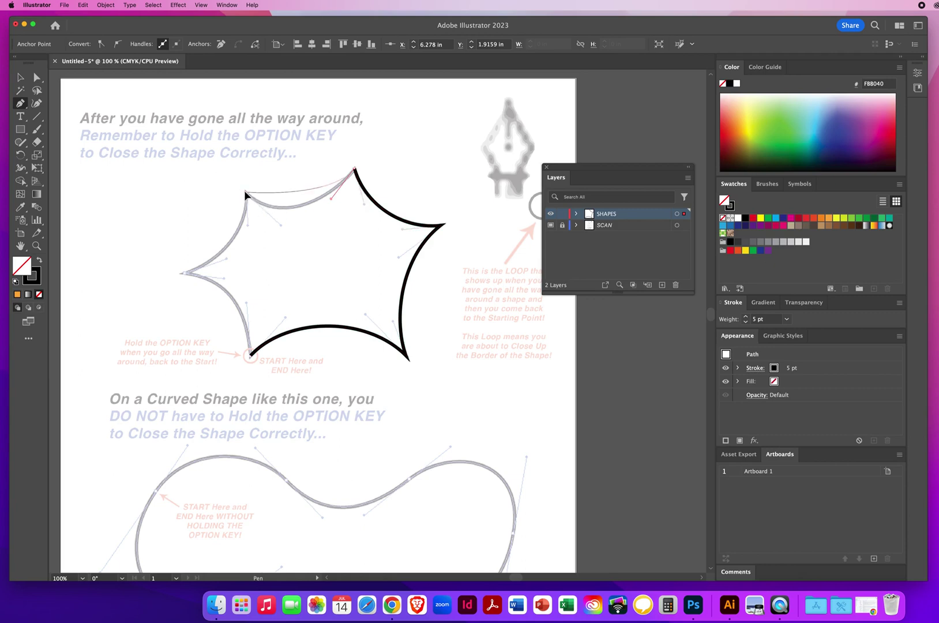
{"action": "left_click_drag", "start_coordinate": [245, 192], "coordinate": [211, 161]}
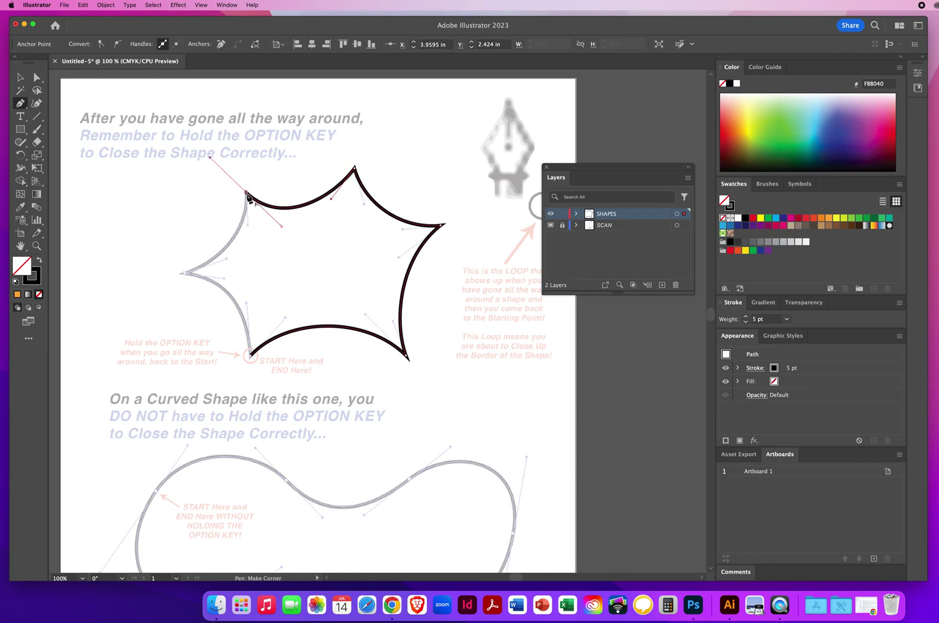
{"action": "left_click", "coordinate": [248, 198]}
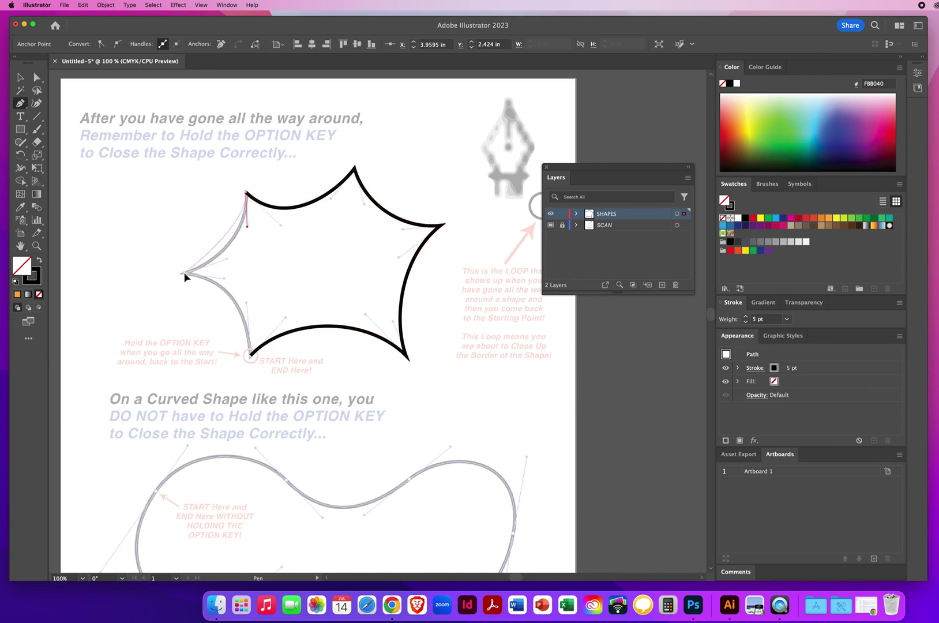
{"action": "left_click_drag", "start_coordinate": [183, 273], "coordinate": [143, 285]}
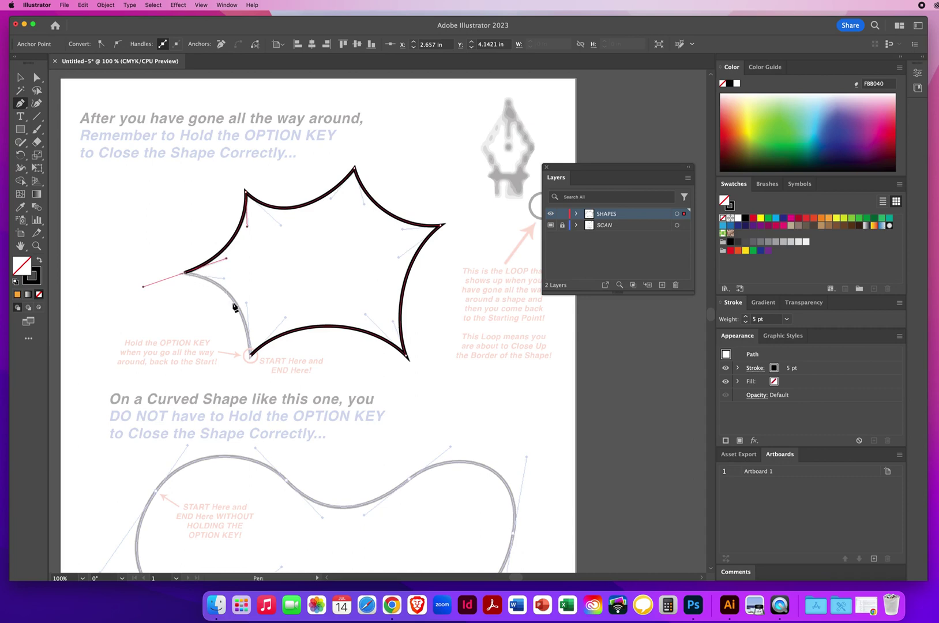
{"action": "left_click", "coordinate": [185, 274]}
{"action": "left_click_drag", "start_coordinate": [185, 275], "coordinate": [224, 282]}
Close the starburst at its start point, then undo the badly bowed closing curve.
{"action": "left_click_drag", "start_coordinate": [251, 359], "coordinate": [257, 406]}
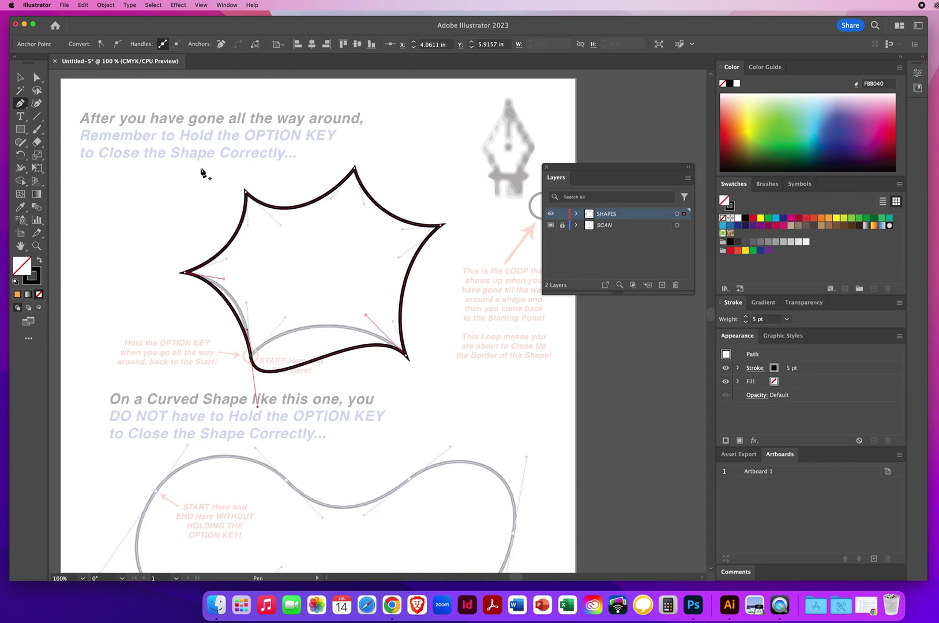
{"action": "left_click", "coordinate": [84, 5]}
{"action": "left_click", "coordinate": [85, 19]}
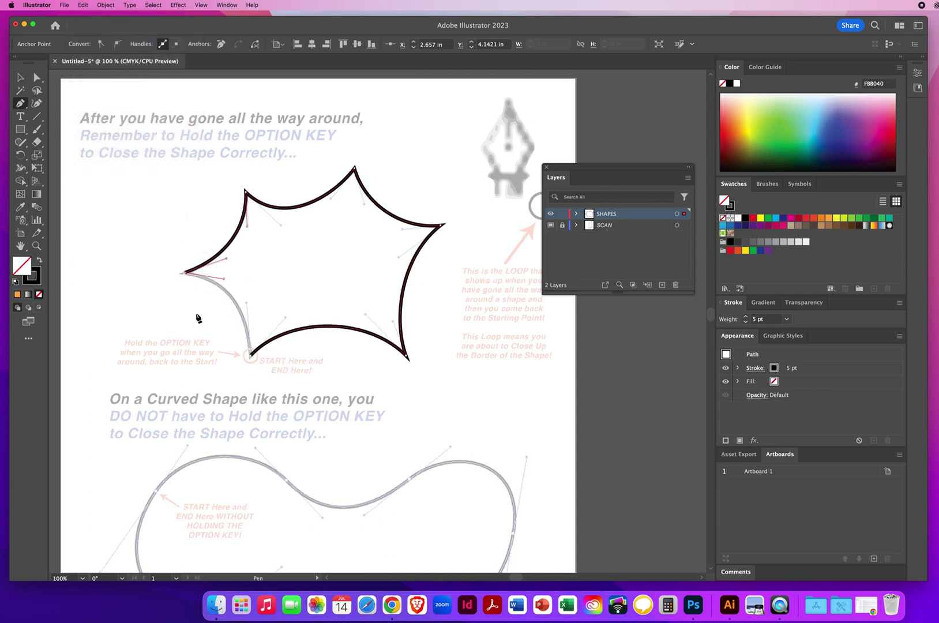
Reshape the left-tip curve and re-close the starburst at its start anchor as a corner, then deselect.
{"action": "left_click", "coordinate": [185, 275]}
{"action": "left_click_drag", "start_coordinate": [194, 275], "coordinate": [225, 279]}
{"action": "key", "text": "alt"}
{"action": "left_click", "coordinate": [252, 359], "text": "alt"}
{"action": "left_click_drag", "start_coordinate": [251, 362], "coordinate": [254, 408]}
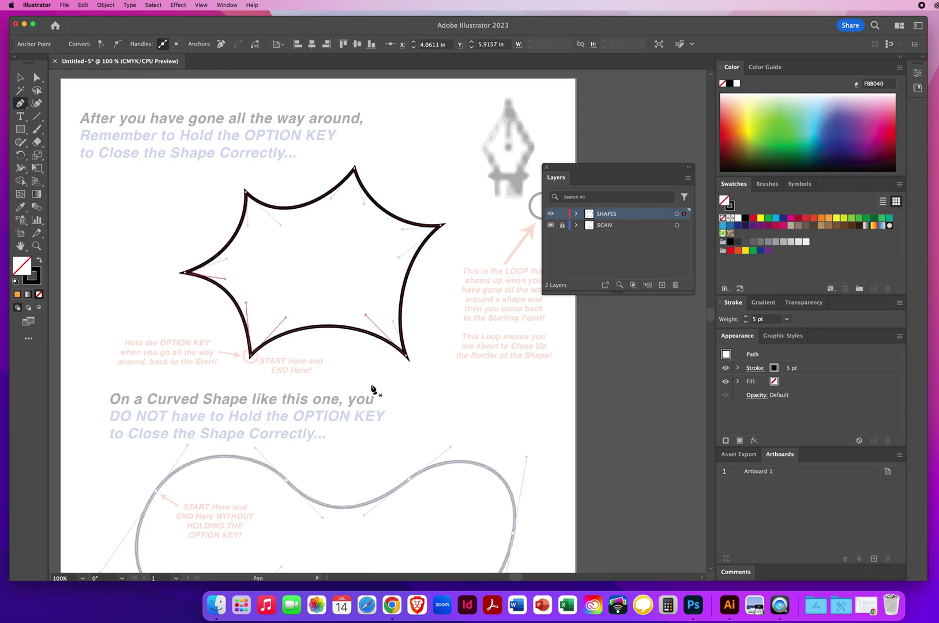
{"action": "key", "text": "super"}
{"action": "left_click", "coordinate": [155, 219], "text": "super"}
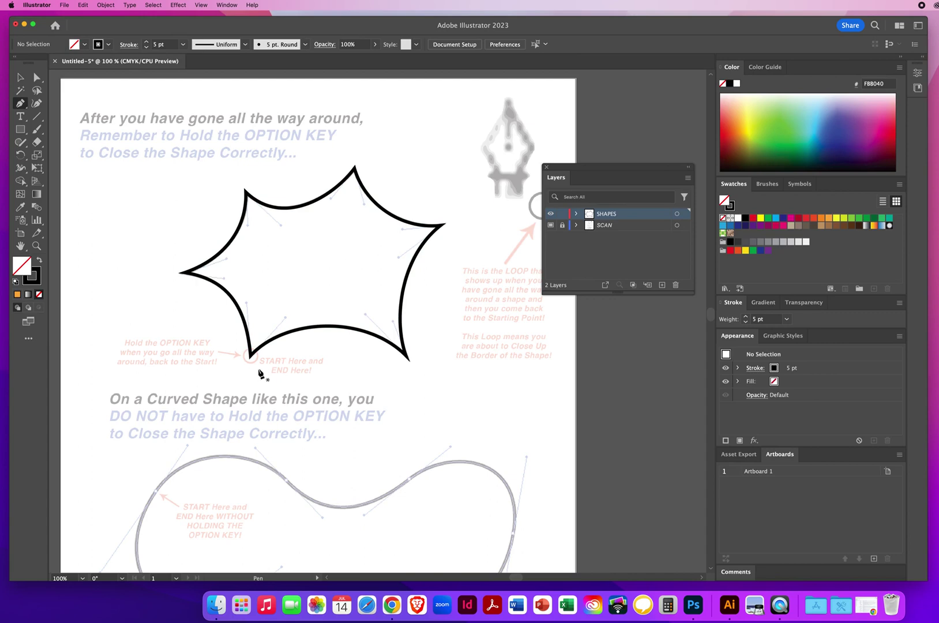
Pan to the blob and trace its top edge and right side with four curved anchors.
{"action": "key", "text": "space"}
{"action": "left_click_drag", "start_coordinate": [296, 459], "coordinate": [268, 171]}
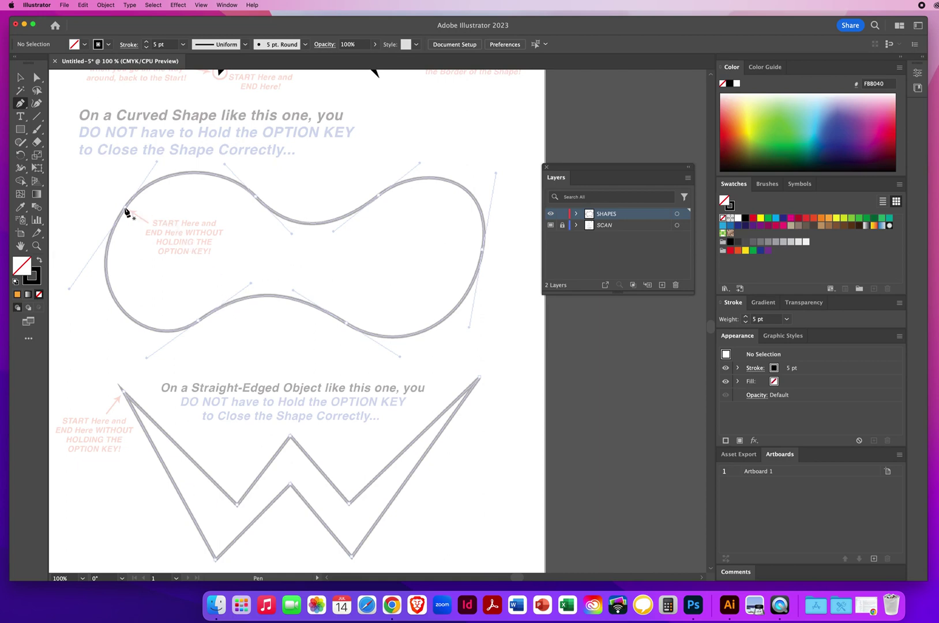
{"action": "left_click_drag", "start_coordinate": [126, 203], "coordinate": [156, 165]}
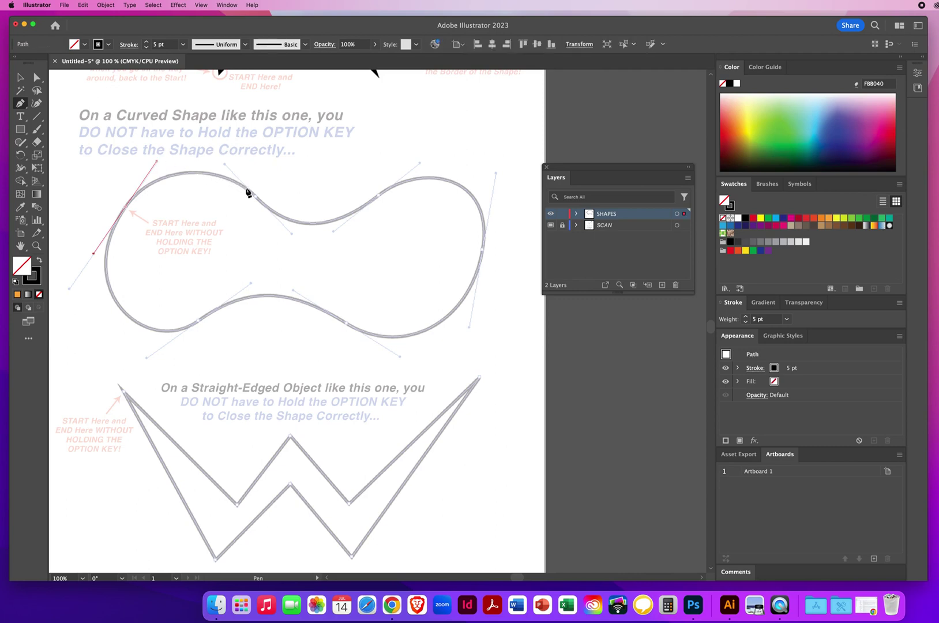
{"action": "left_click_drag", "start_coordinate": [256, 196], "coordinate": [290, 233]}
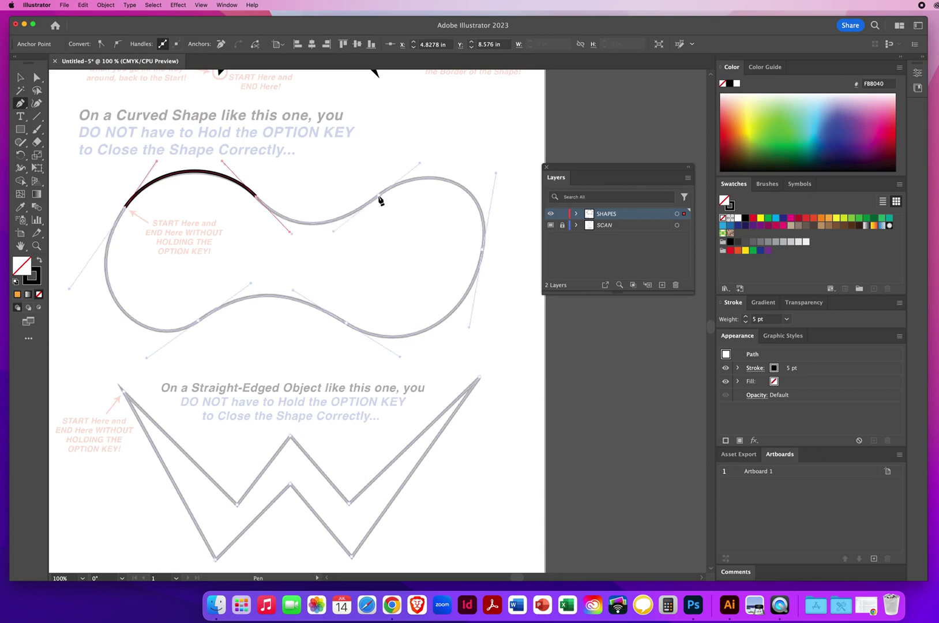
{"action": "left_click_drag", "start_coordinate": [379, 197], "coordinate": [422, 162]}
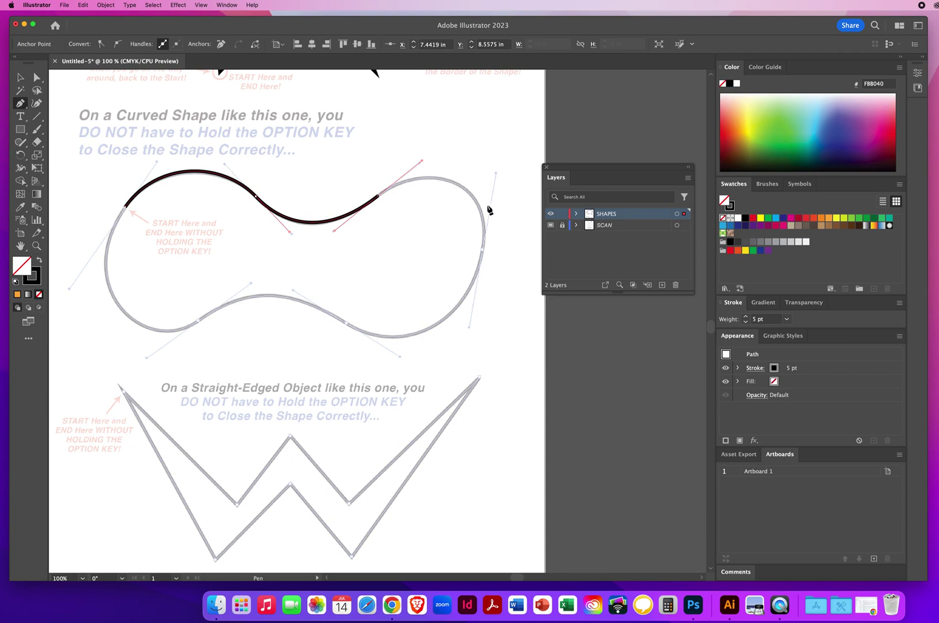
{"action": "left_click_drag", "start_coordinate": [484, 255], "coordinate": [470, 330]}
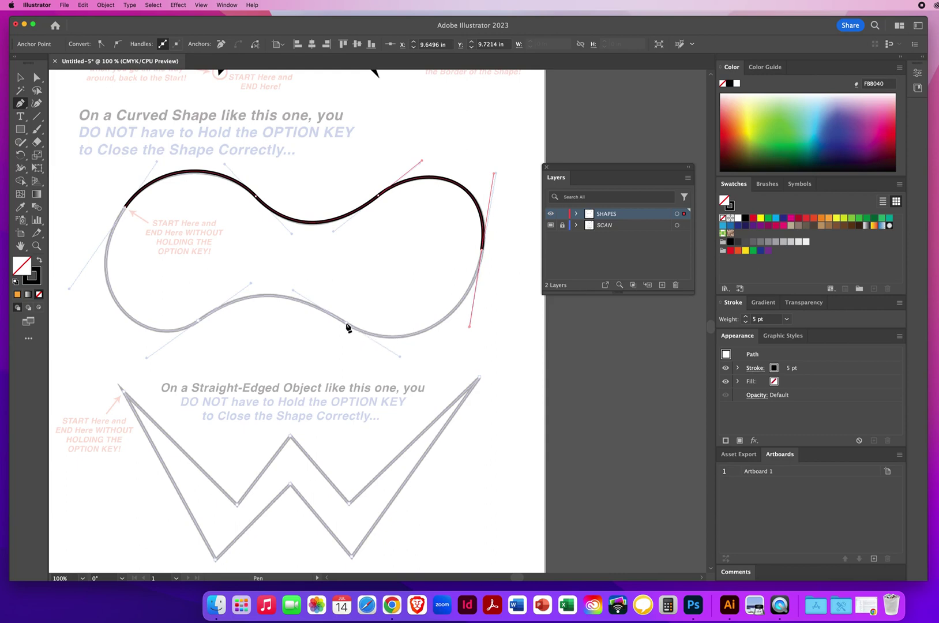
Add two curved anchors along the blob's lower edge, close it at the start, and deselect.
{"action": "left_click_drag", "start_coordinate": [347, 324], "coordinate": [293, 291]}
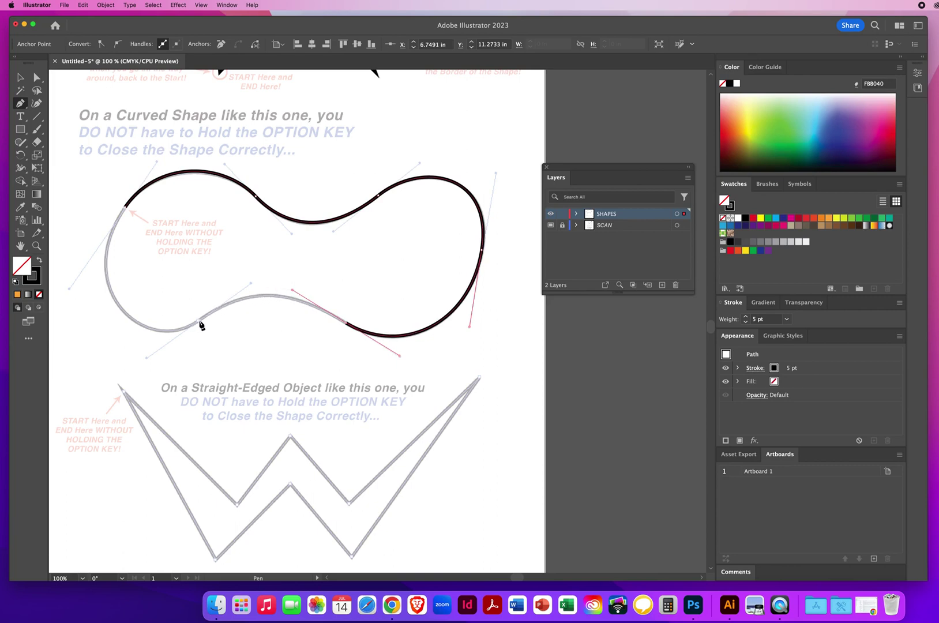
{"action": "left_click_drag", "start_coordinate": [198, 320], "coordinate": [146, 357]}
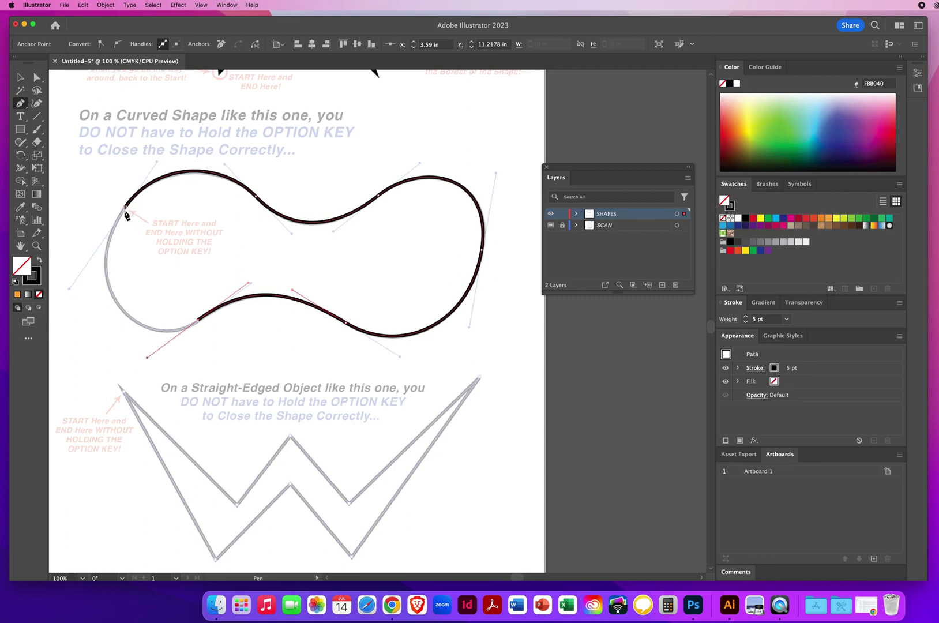
{"action": "mouse_move", "coordinate": [126, 210]}
{"action": "left_mouse_down"}
{"action": "mouse_move", "coordinate": [175, 131]}
{"action": "mouse_move", "coordinate": [185, 135]}
{"action": "left_mouse_up"}
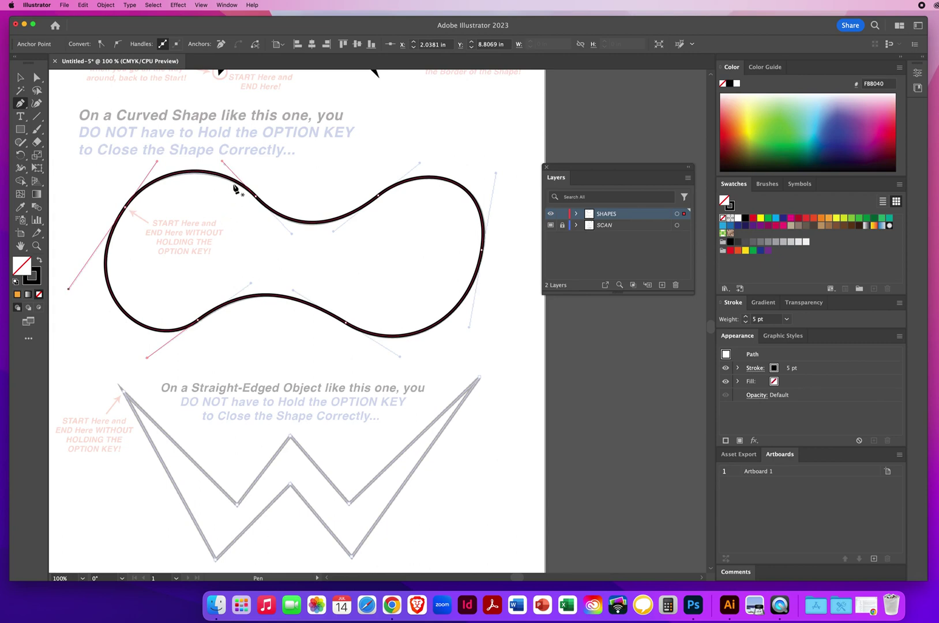
{"action": "left_click", "coordinate": [282, 180], "text": "super"}
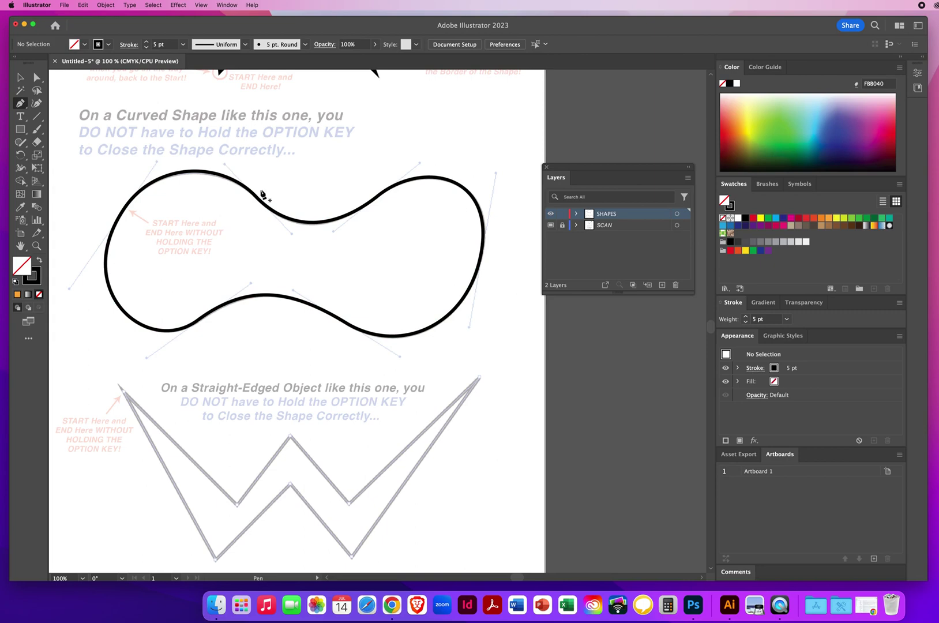
Pan to the W and place corner anchors along its top zigzag out to the top-right tip.
{"action": "key", "text": "space"}
{"action": "left_click_drag", "start_coordinate": [292, 368], "coordinate": [299, 193]}
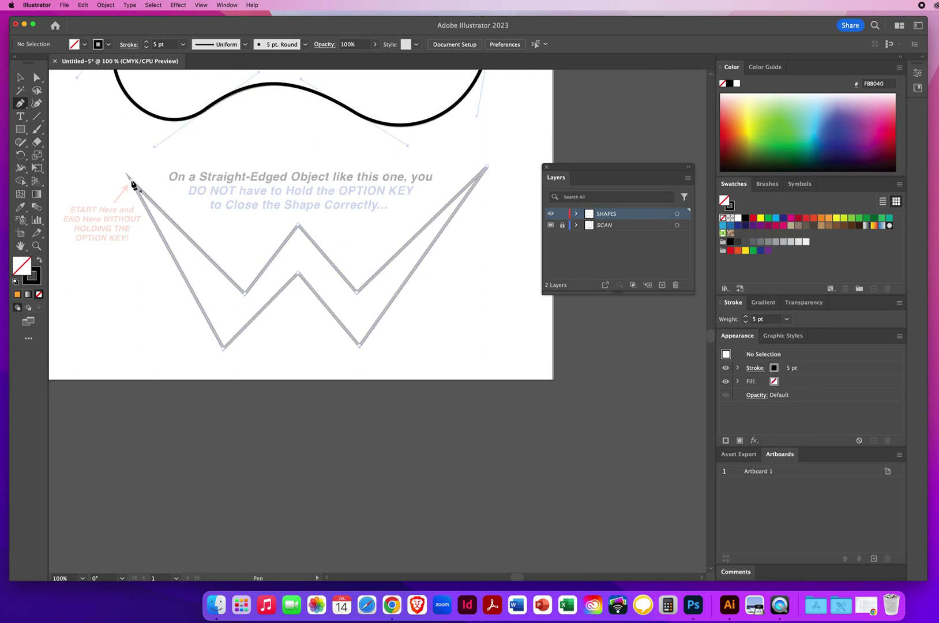
{"action": "left_click", "coordinate": [132, 183]}
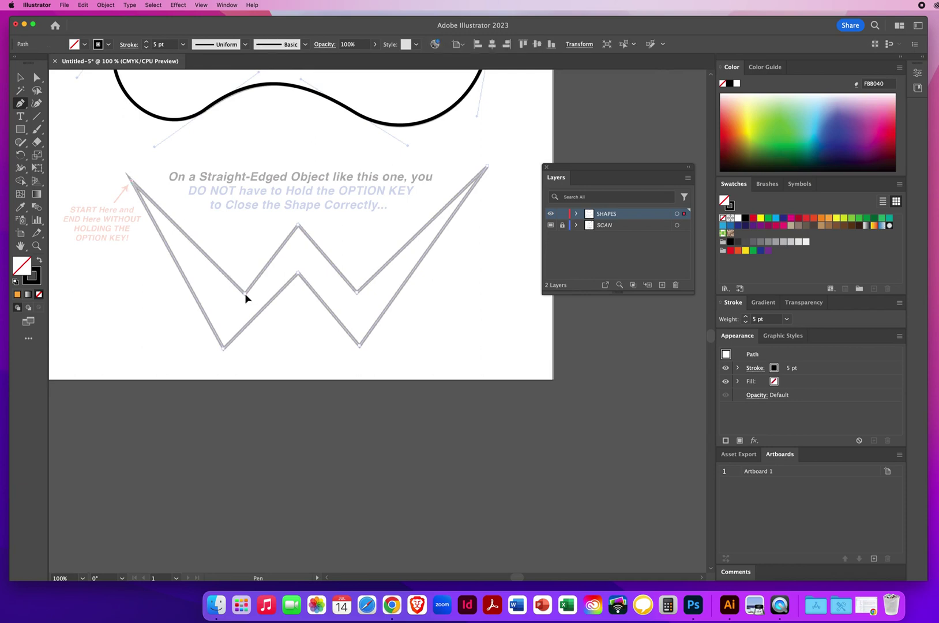
{"action": "left_click", "coordinate": [244, 293]}
{"action": "left_click", "coordinate": [298, 226]}
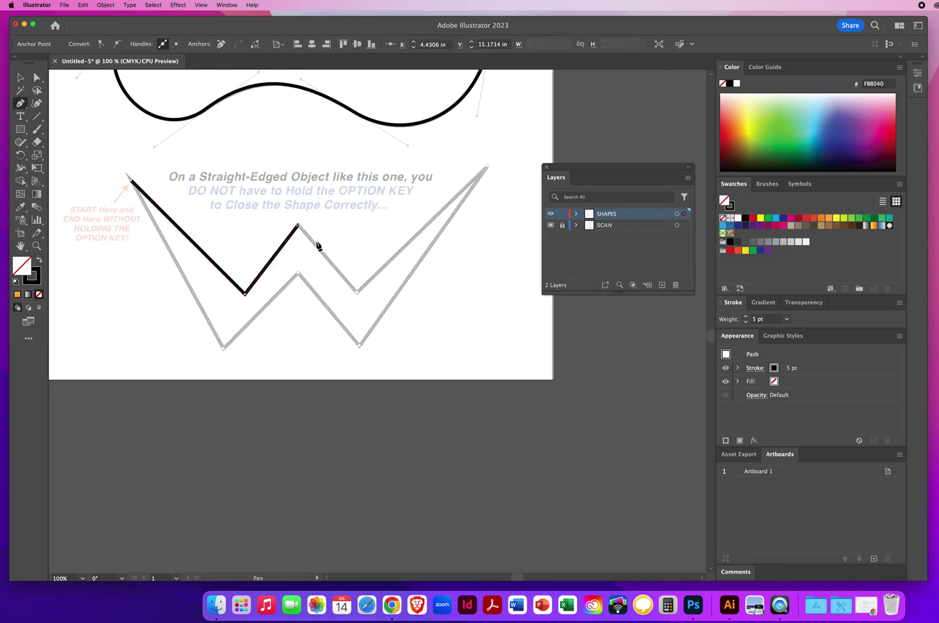
{"action": "left_click", "coordinate": [356, 291]}
{"action": "left_click", "coordinate": [486, 167]}
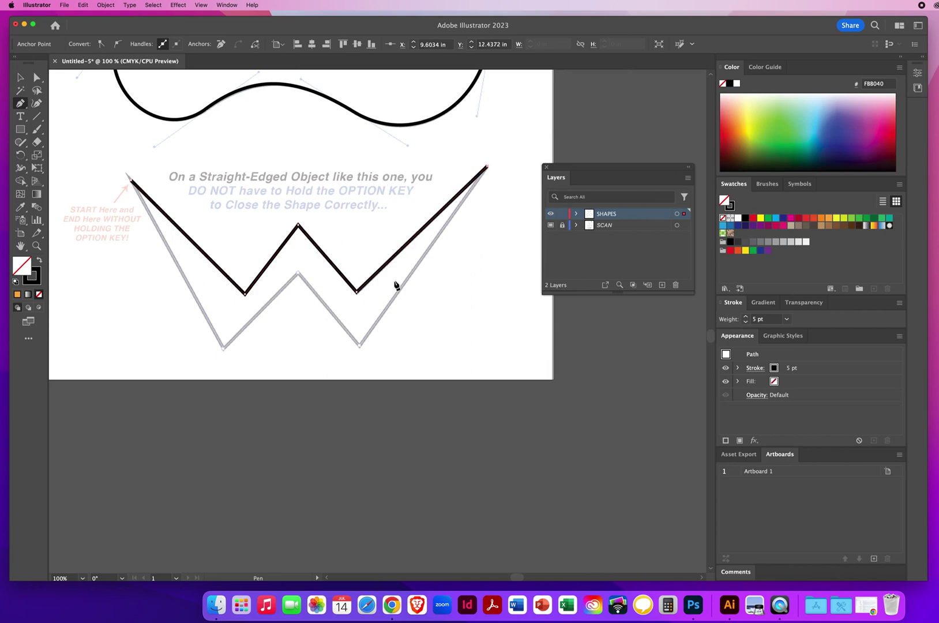
Add the lower valley and inner peak anchors and close the W at its start, redoing the close once.
{"action": "left_click", "coordinate": [359, 346]}
{"action": "left_click", "coordinate": [298, 273]}
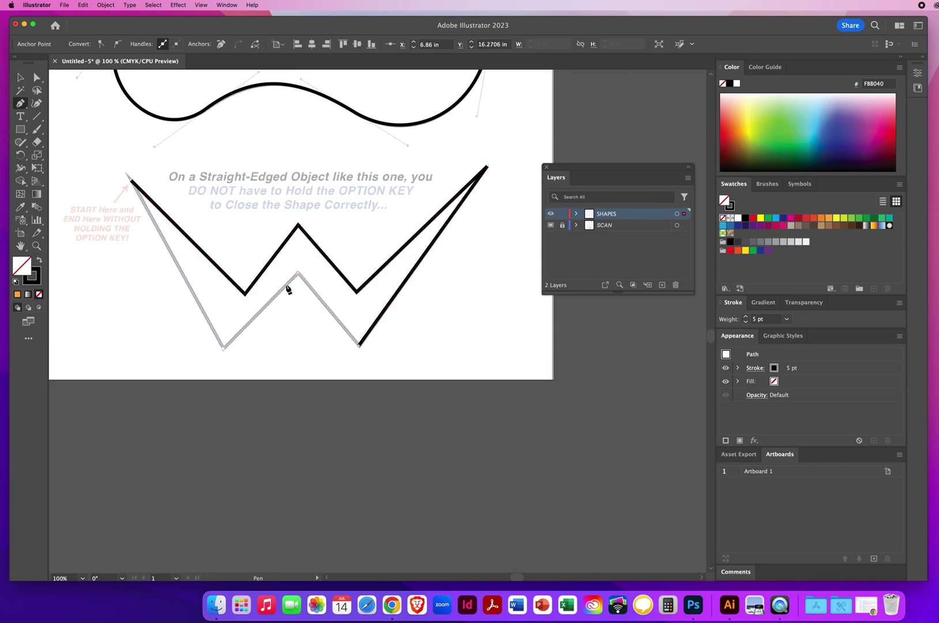
{"action": "left_click", "coordinate": [223, 349]}
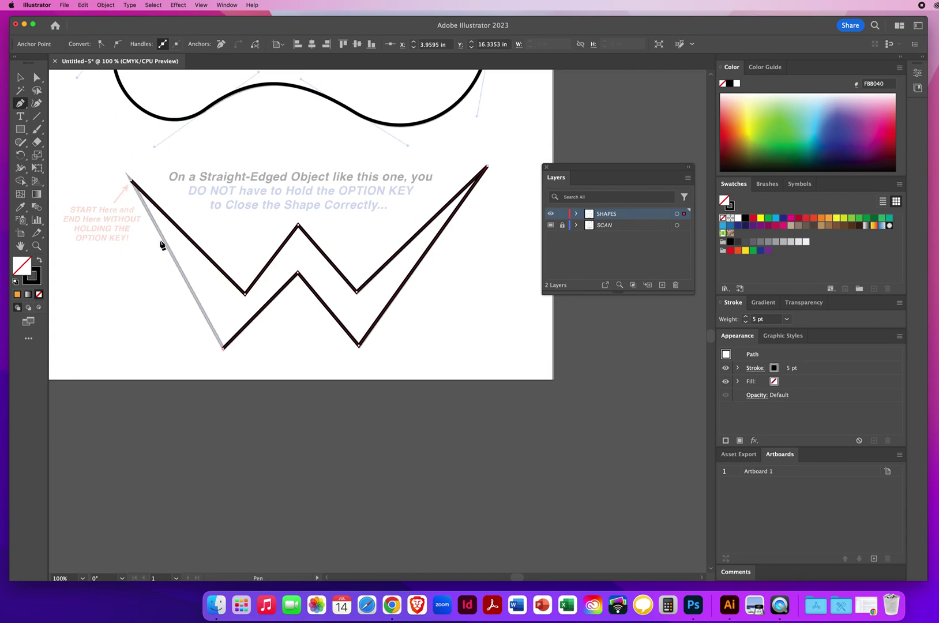
{"action": "left_click", "coordinate": [132, 181]}
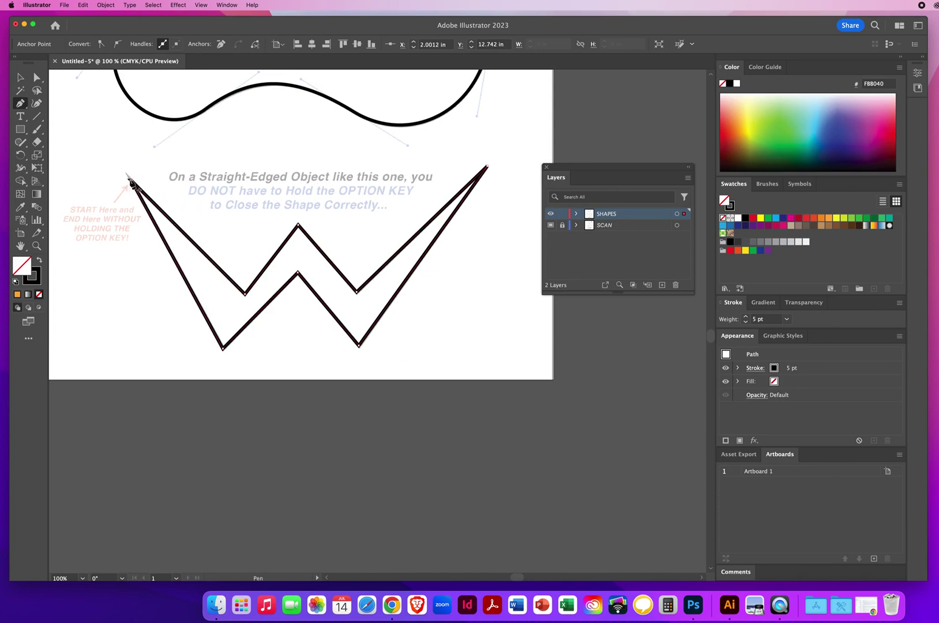
{"action": "left_click", "coordinate": [84, 5]}
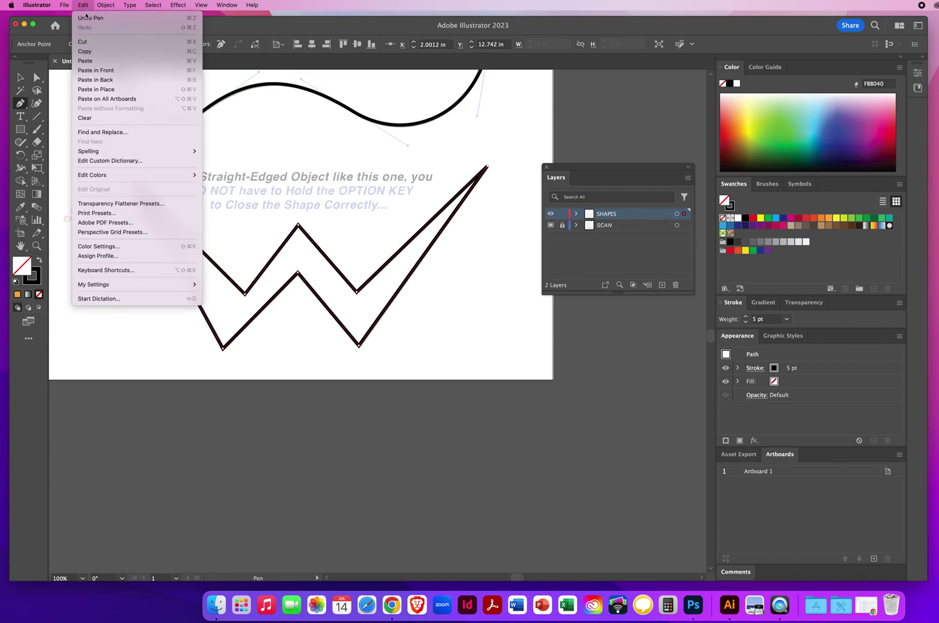
{"action": "left_click", "coordinate": [93, 14]}
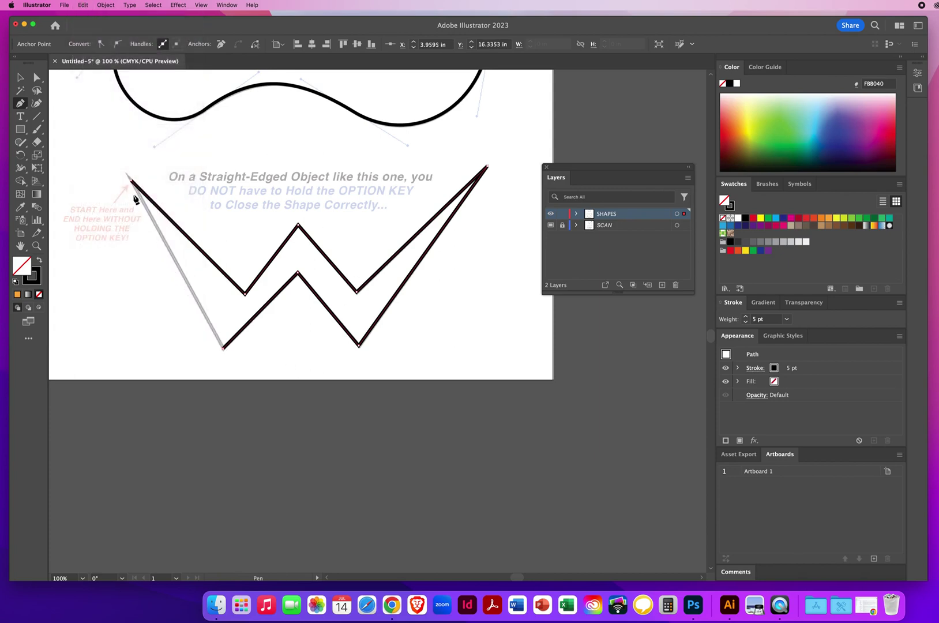
{"action": "left_click", "coordinate": [131, 182]}
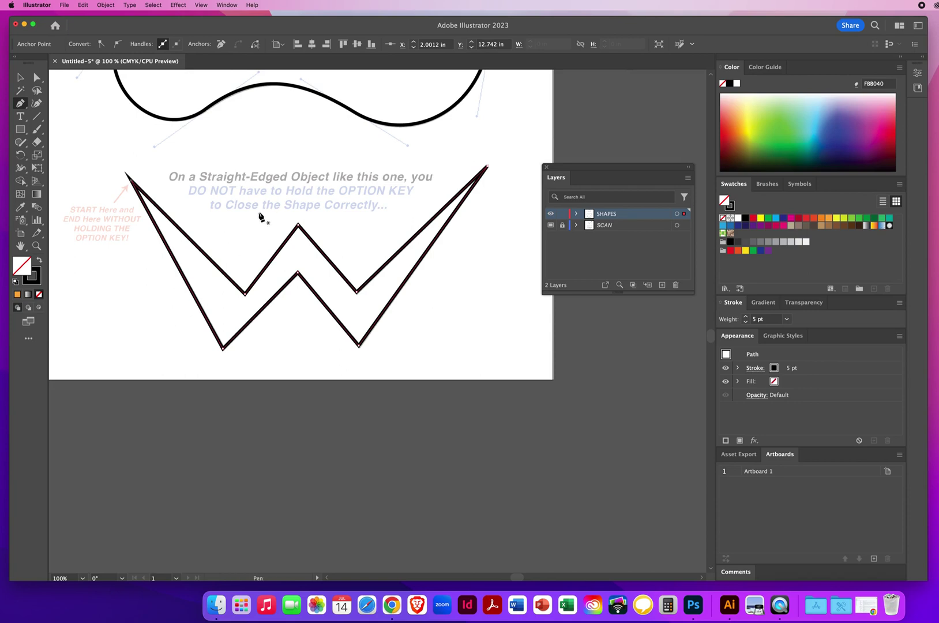
{"action": "left_click", "coordinate": [37, 78]}
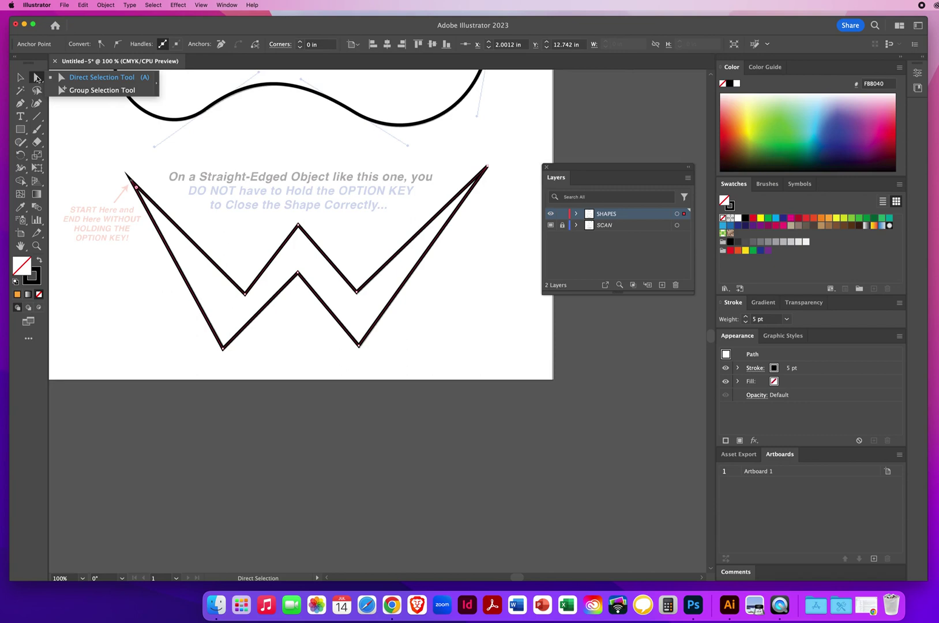
{"action": "left_click", "coordinate": [136, 148]}
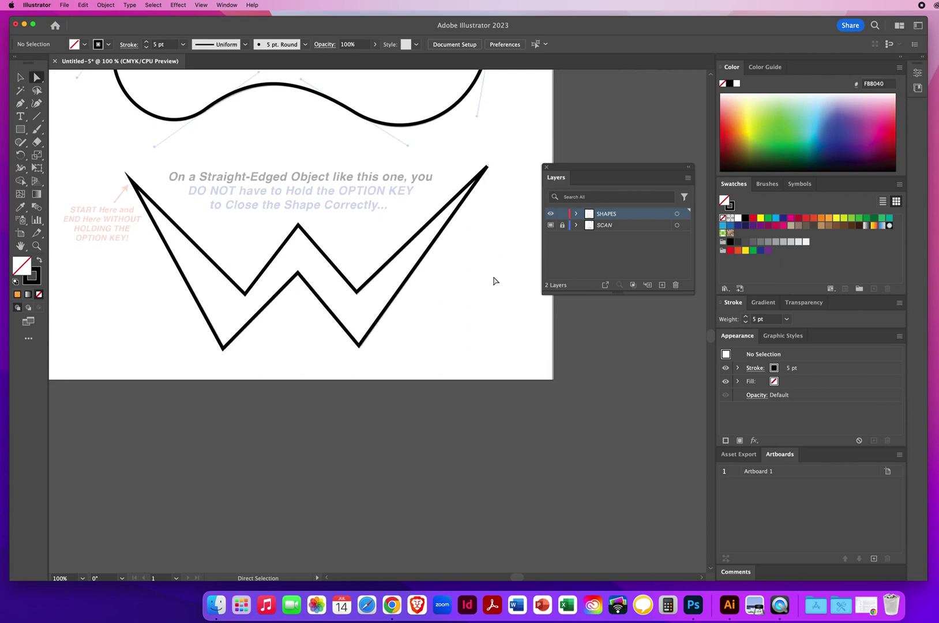
{"action": "mouse_move", "coordinate": [556, 171]}
{"action": "left_mouse_down"}
{"action": "mouse_move", "coordinate": [574, 183]}
{"action": "mouse_move", "coordinate": [554, 191]}
{"action": "left_mouse_up"}
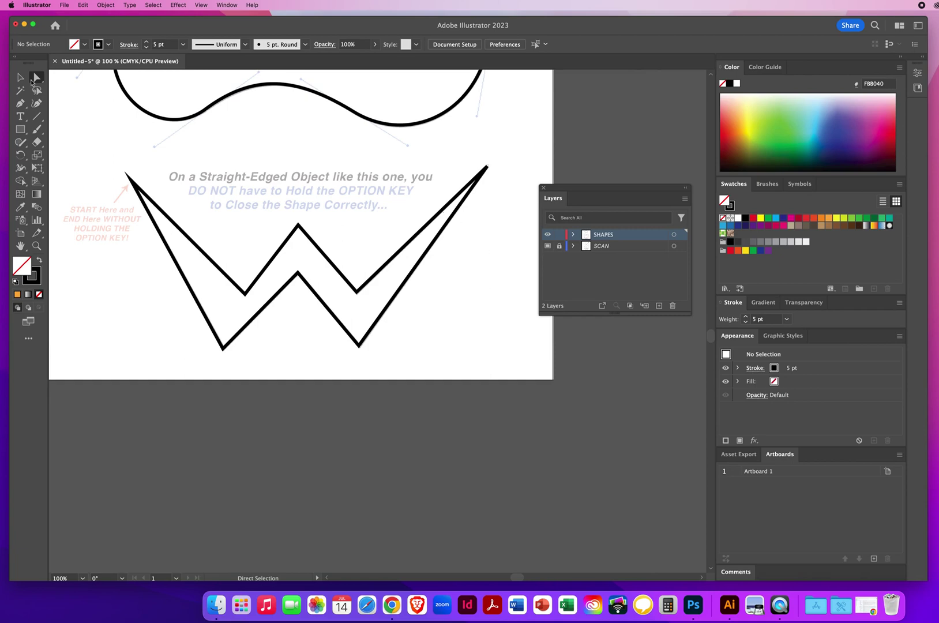
Draw a three-anchor practice chevron to the right of the W.
{"action": "left_click", "coordinate": [20, 104]}
{"action": "left_click", "coordinate": [413, 331]}
{"action": "left_click", "coordinate": [442, 317]}
{"action": "left_click", "coordinate": [476, 335]}
{"action": "left_click", "coordinate": [450, 356], "text": "super"}
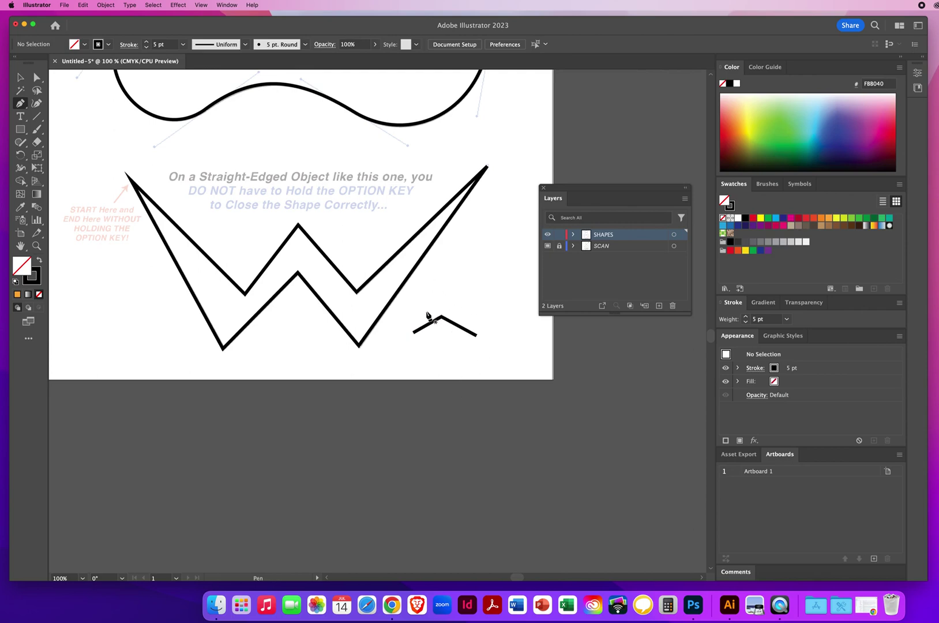
Draw a small three-anchor practice peak beside the W.
{"action": "left_click", "coordinate": [426, 312]}
{"action": "left_click", "coordinate": [441, 280]}
{"action": "left_click", "coordinate": [453, 311]}
{"action": "left_click", "coordinate": [484, 305], "text": "super"}
Draw a thin vertical spike, then marquee-select all practice strokes with Direct Selection.
{"action": "left_click", "coordinate": [470, 307]}
{"action": "left_click", "coordinate": [470, 262]}
{"action": "left_click", "coordinate": [475, 309]}
{"action": "left_click", "coordinate": [493, 252], "text": "super"}
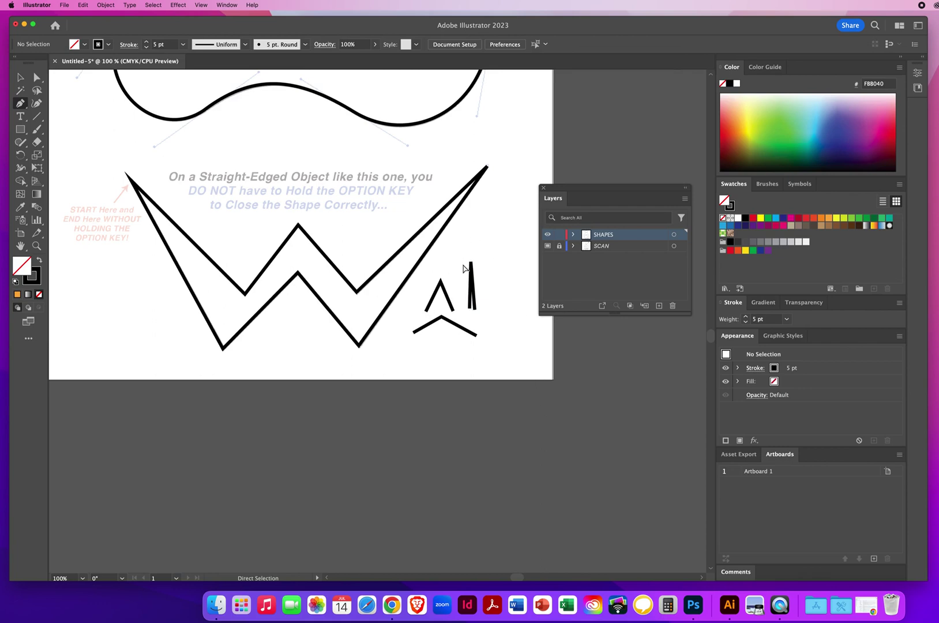
{"action": "left_click", "coordinate": [37, 77]}
{"action": "left_click_drag", "start_coordinate": [440, 273], "coordinate": [477, 361]}
Delete the practice strokes, pull the W's top-right tip slightly outward, and deselect.
{"action": "key", "text": "Delete"}
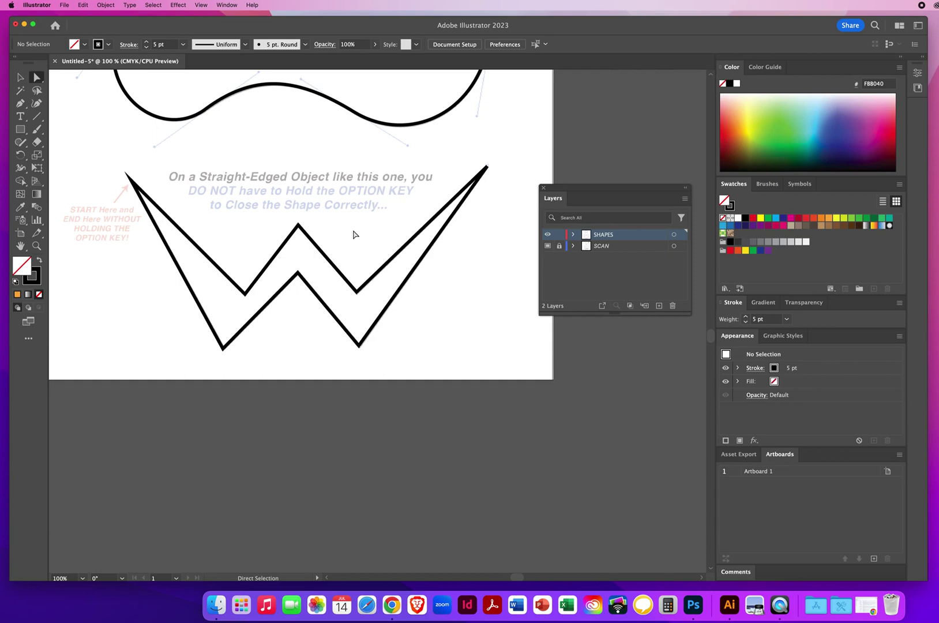
{"action": "left_click", "coordinate": [358, 293]}
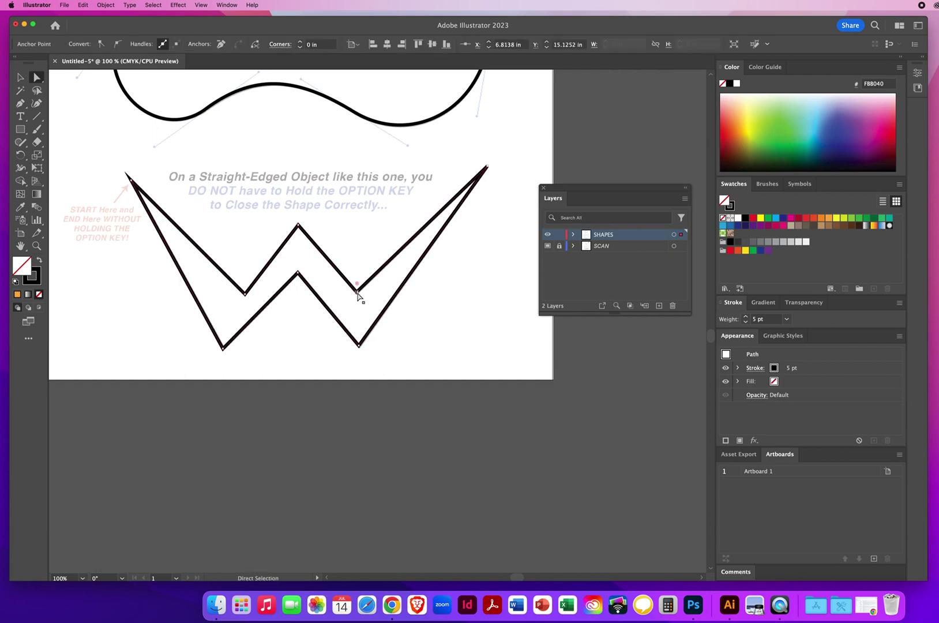
{"action": "left_click_drag", "start_coordinate": [353, 288], "coordinate": [356, 295]}
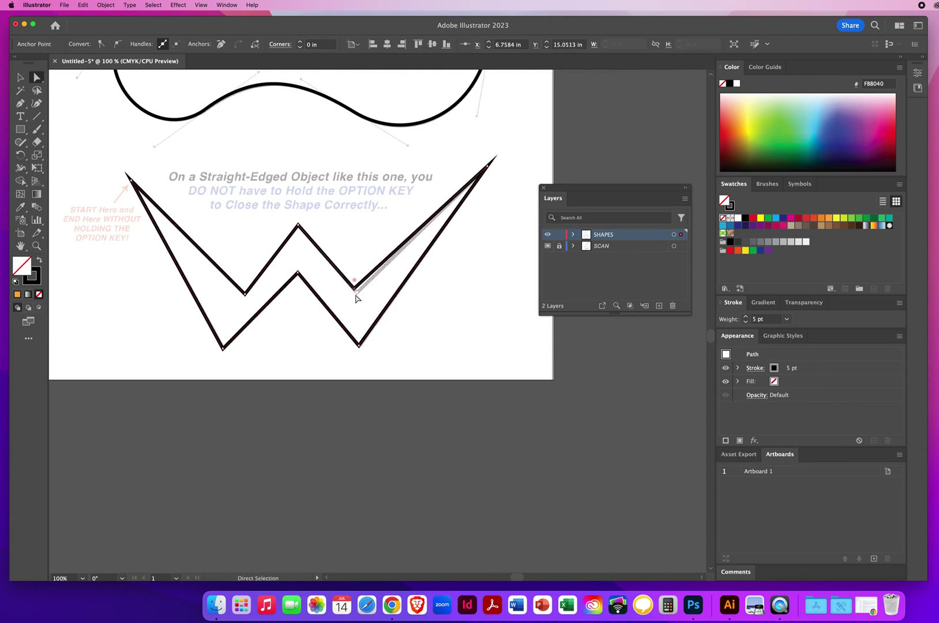
{"action": "left_click", "coordinate": [429, 330]}
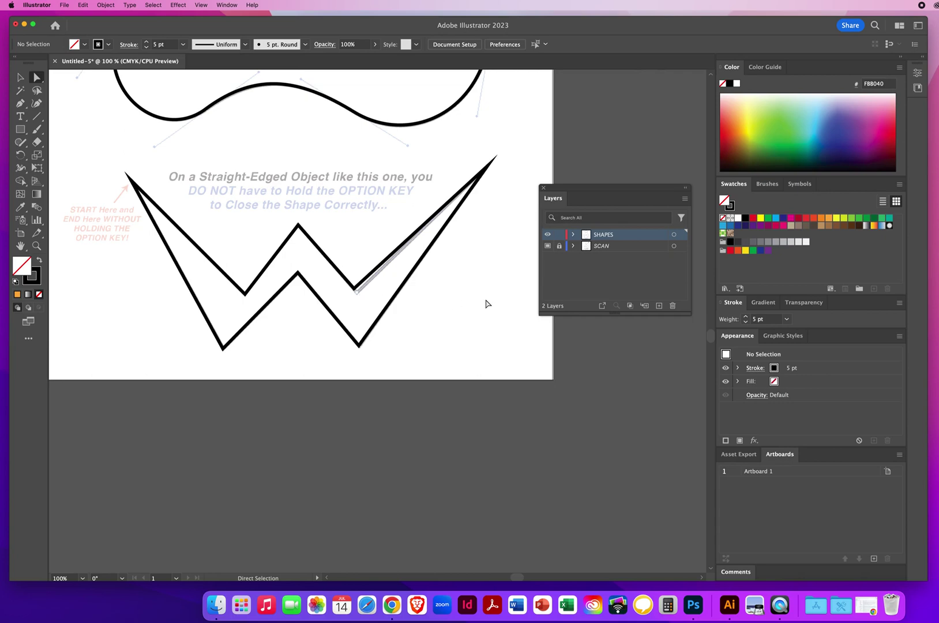
Drag the SCAN layer to the Layers trash and fit the whole artboard in view.
{"action": "left_click", "coordinate": [584, 266]}
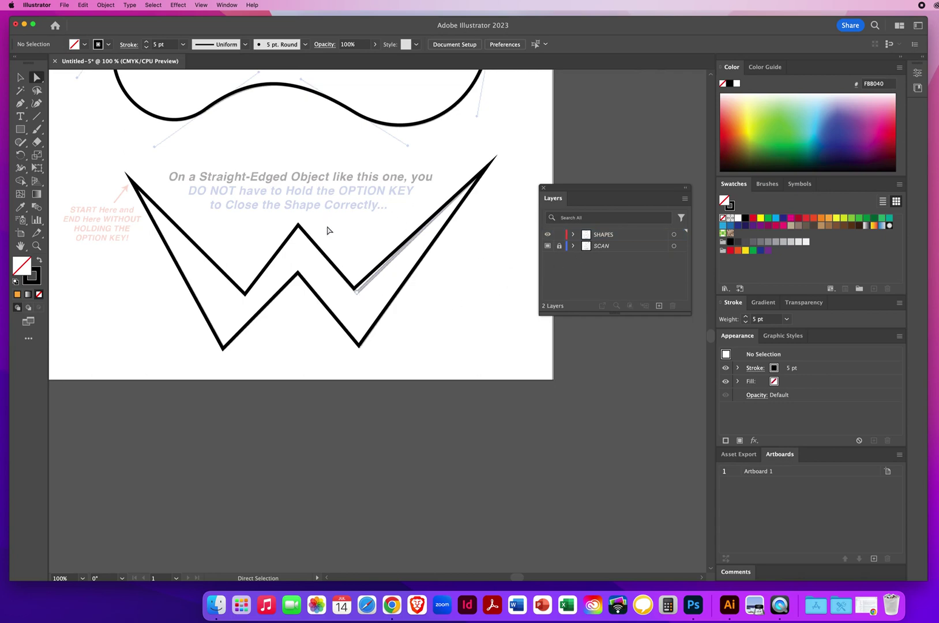
{"action": "left_click_drag", "start_coordinate": [611, 250], "coordinate": [673, 306]}
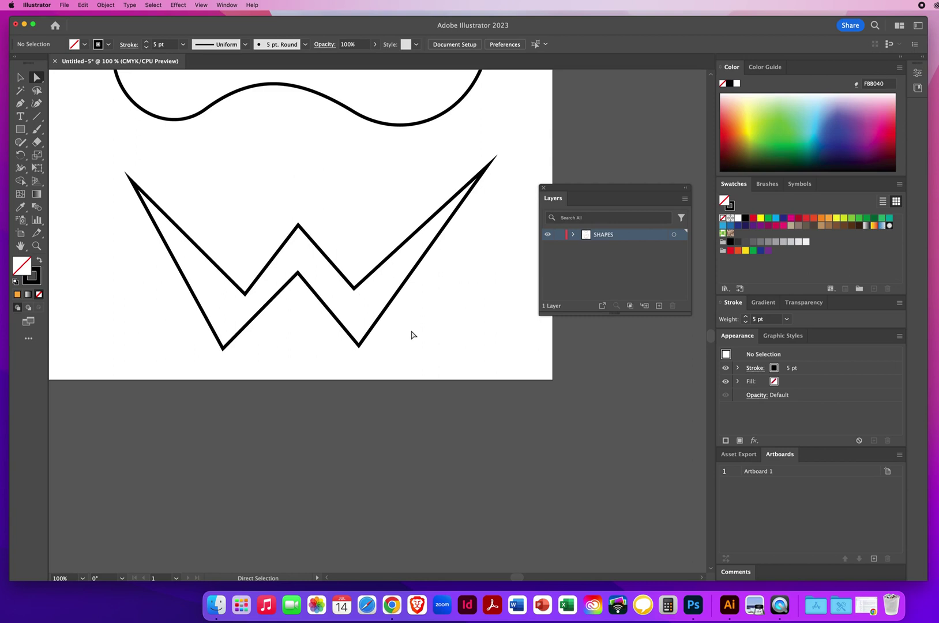
{"action": "key", "text": "v"}
{"action": "key", "text": "super+0"}
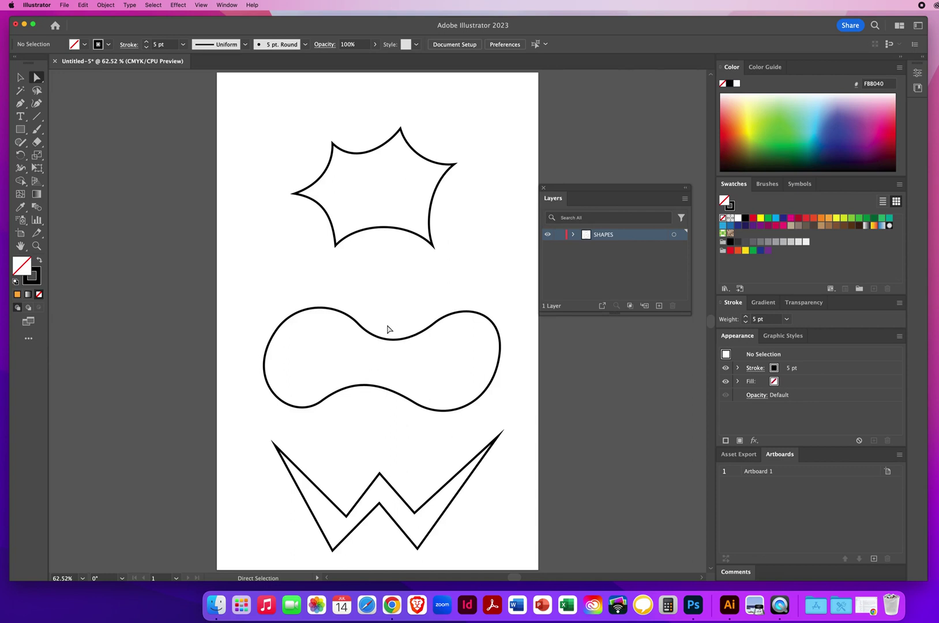
Reposition the view and Layers panel, select each traced shape in turn, then deselect.
{"action": "key", "text": "space"}
{"action": "left_click_drag", "start_coordinate": [387, 326], "coordinate": [337, 308]}
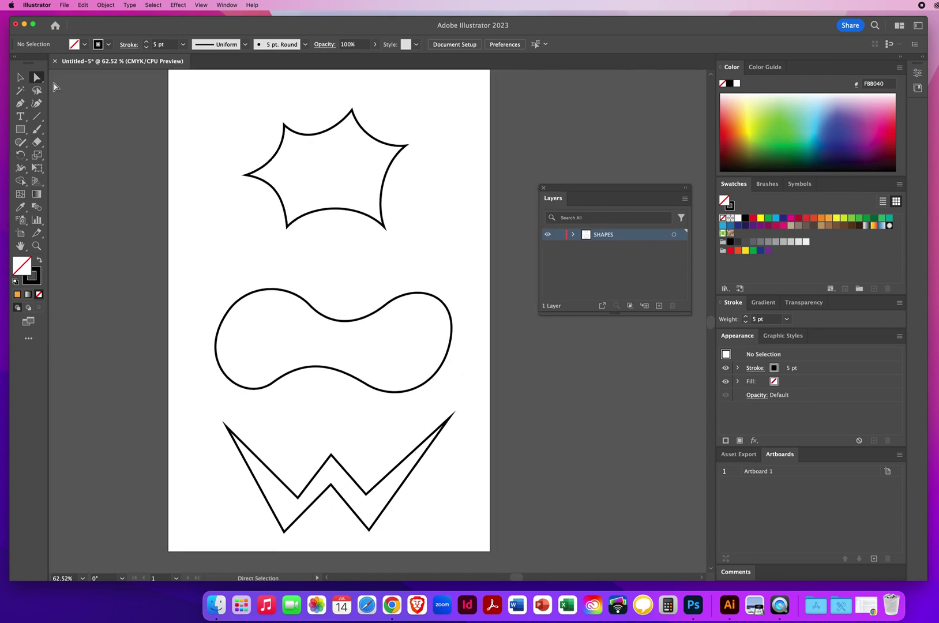
{"action": "left_click", "coordinate": [20, 76]}
{"action": "left_click_drag", "start_coordinate": [571, 188], "coordinate": [544, 134]}
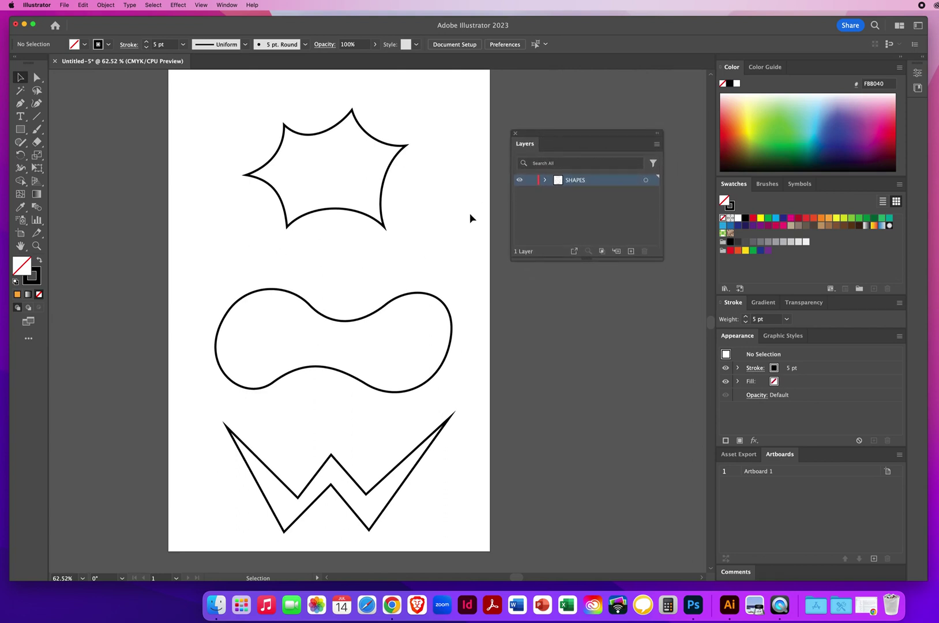
{"action": "left_click_drag", "start_coordinate": [426, 132], "coordinate": [339, 171]}
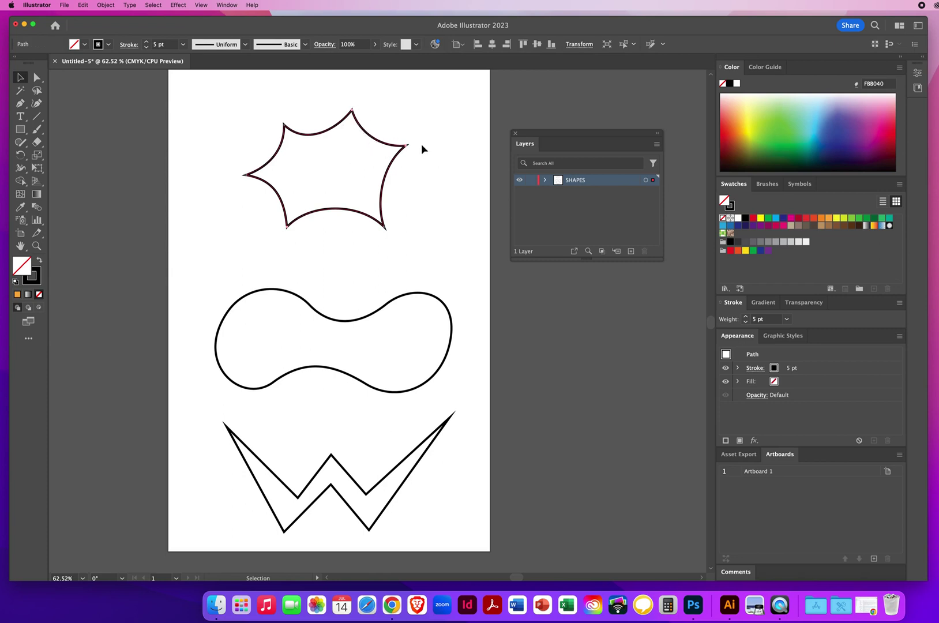
{"action": "left_click_drag", "start_coordinate": [466, 277], "coordinate": [372, 341]}
{"action": "left_click_drag", "start_coordinate": [358, 468], "coordinate": [429, 479]}
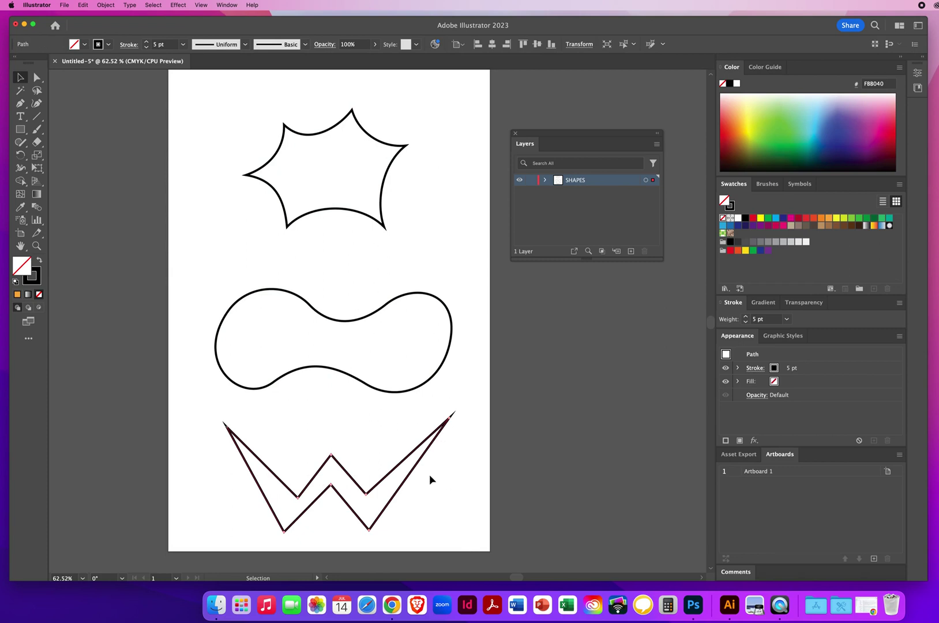
{"action": "left_click", "coordinate": [346, 439]}
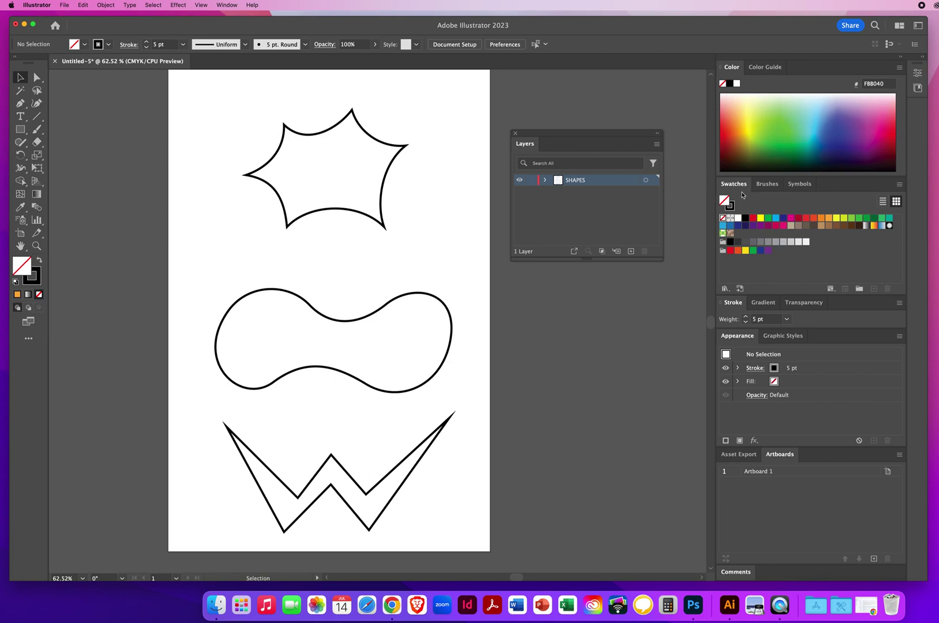
With nothing selected, try CMYK Red, Orange-Yellow gradient, then brown swirl pattern as the fill.
{"action": "left_click", "coordinate": [754, 219]}
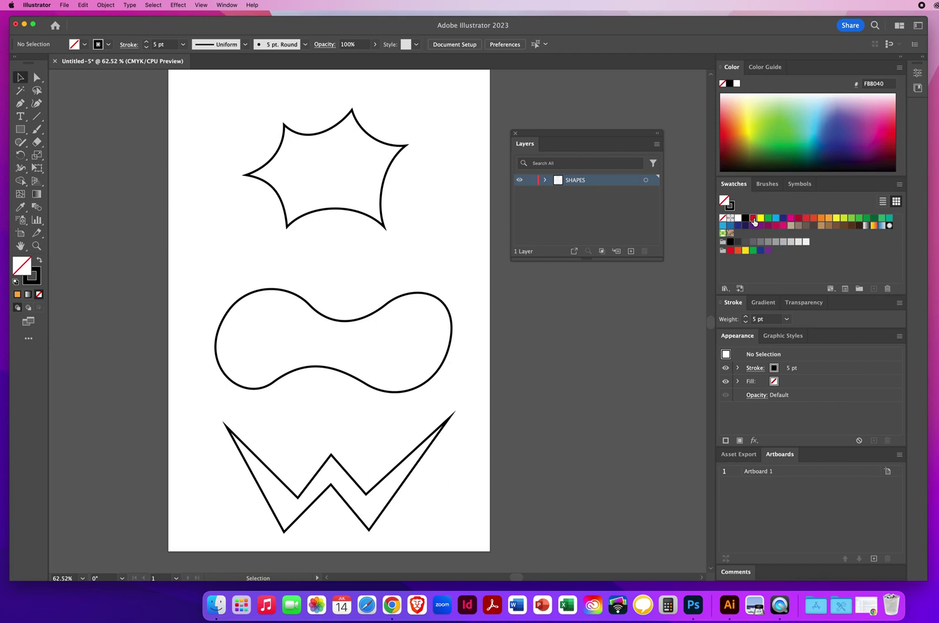
{"action": "left_click", "coordinate": [875, 225]}
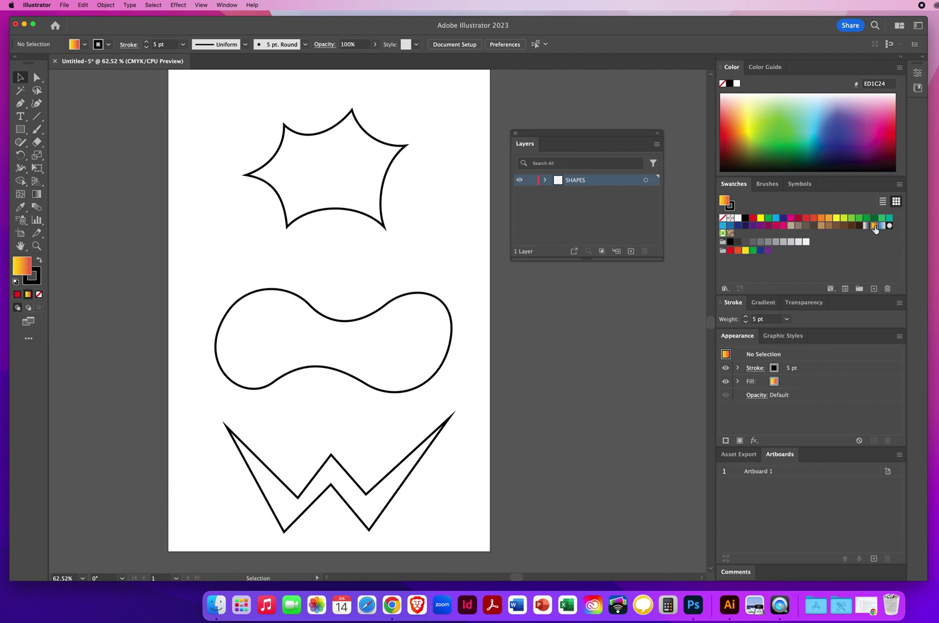
{"action": "left_click", "coordinate": [730, 235]}
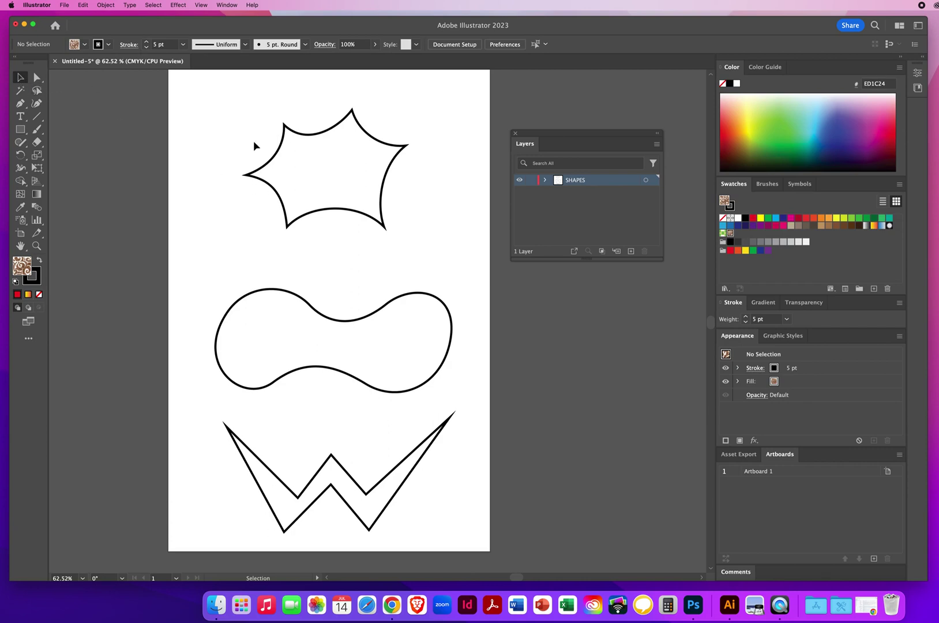
Fill the starburst with yellow and give it a red outline, sampling a few blue outline swatches.
{"action": "left_click_drag", "start_coordinate": [248, 115], "coordinate": [330, 156]}
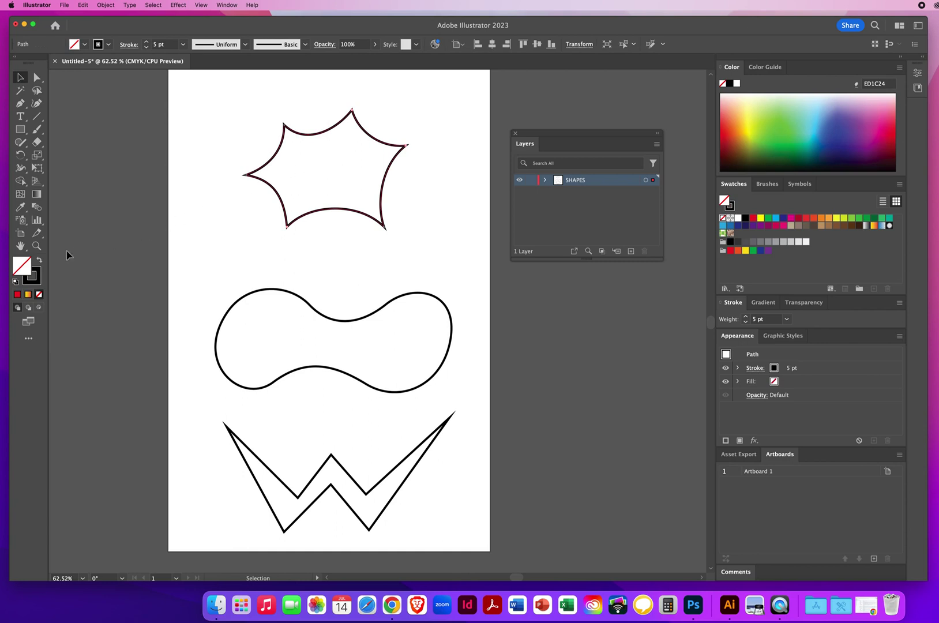
{"action": "left_click", "coordinate": [760, 218]}
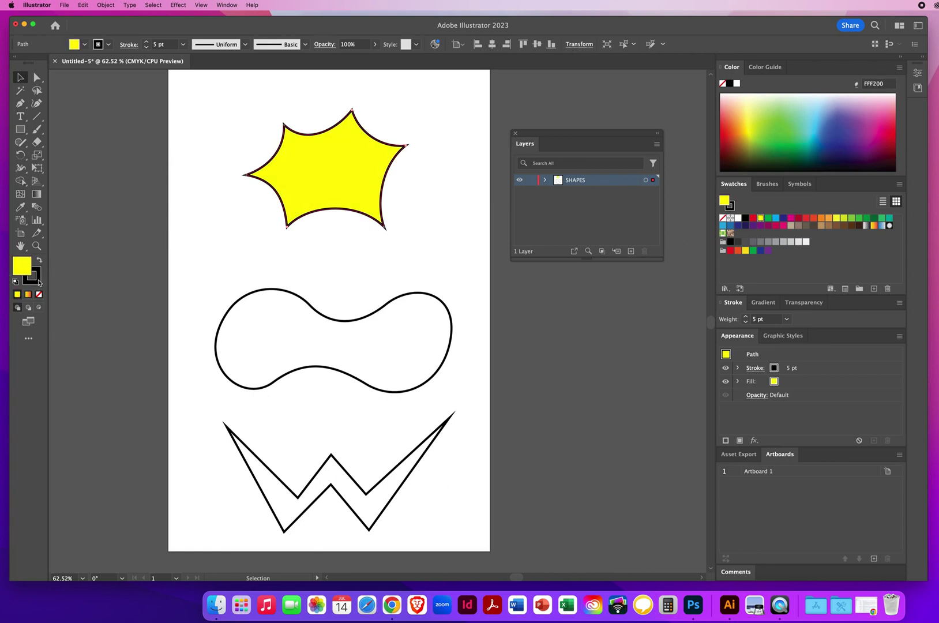
{"action": "left_click", "coordinate": [29, 275]}
{"action": "left_click", "coordinate": [753, 218]}
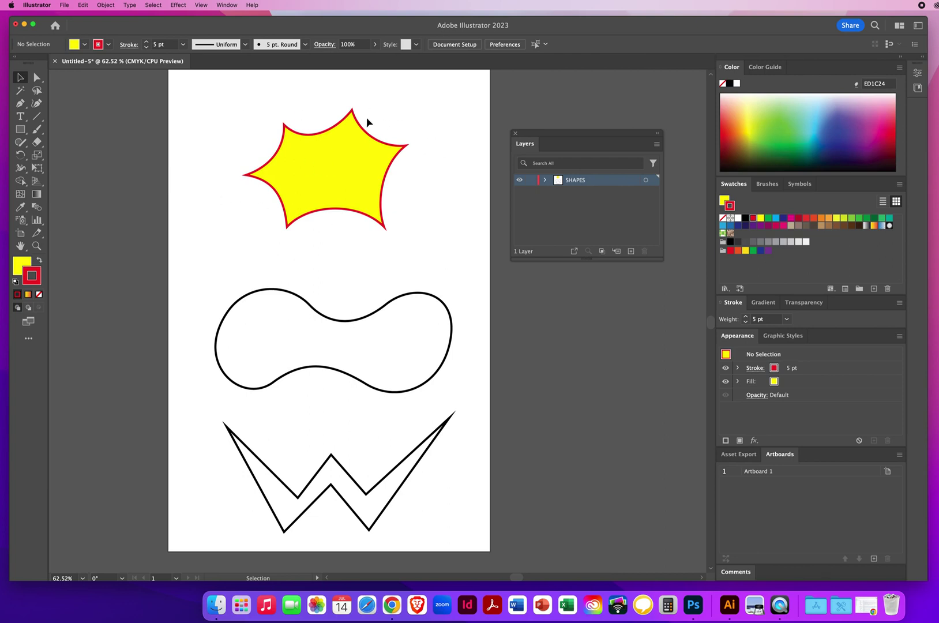
{"action": "left_click", "coordinate": [783, 218]}
{"action": "left_click", "coordinate": [881, 218]}
{"action": "left_click", "coordinate": [739, 225]}
{"action": "left_click", "coordinate": [730, 225]}
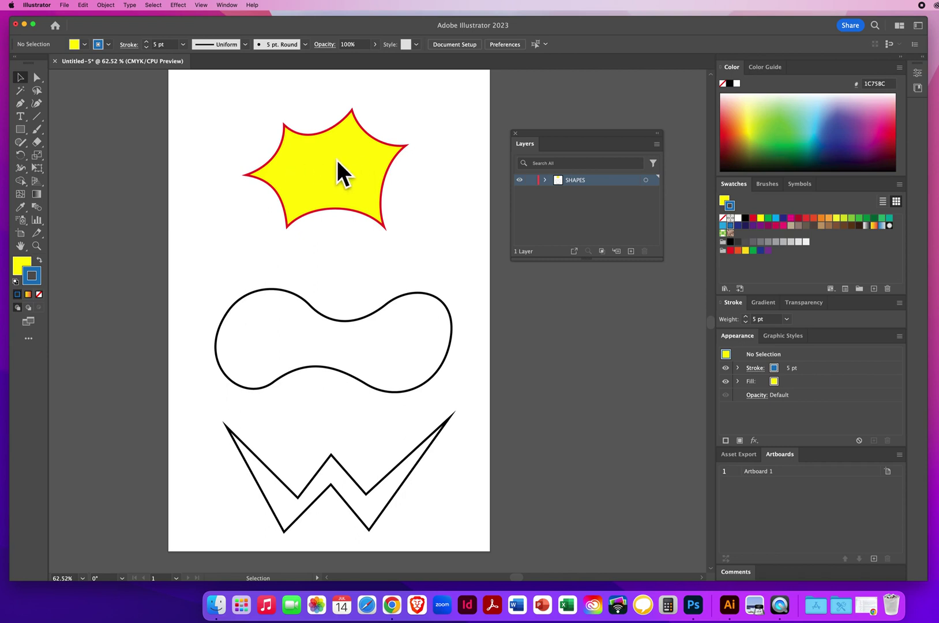
Reselect the starburst and sample spectrum fill colours, settling on orange F9A23C, then deselect.
{"action": "left_click", "coordinate": [305, 145]}
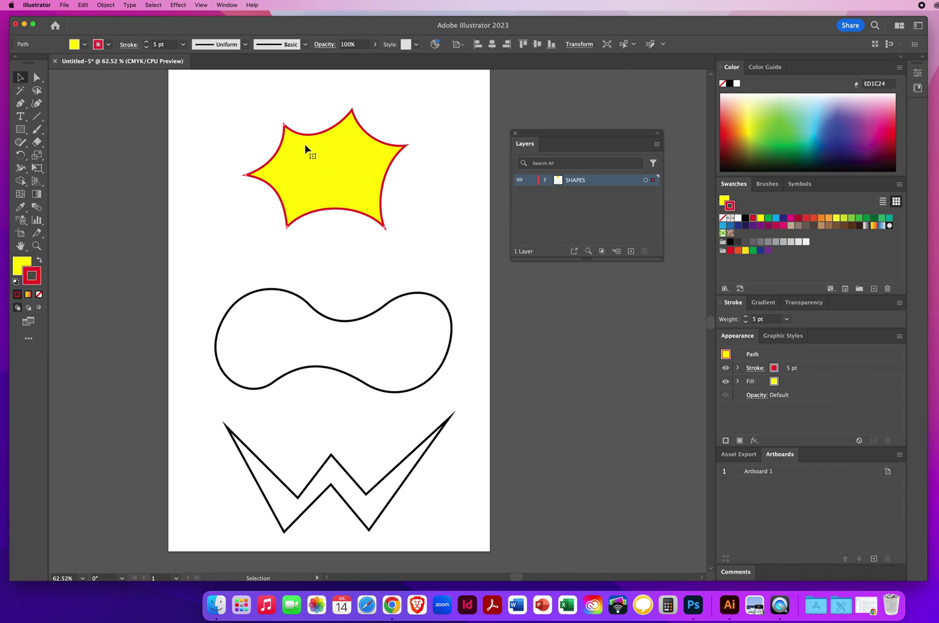
{"action": "left_click", "coordinate": [21, 264]}
{"action": "left_click", "coordinate": [723, 226]}
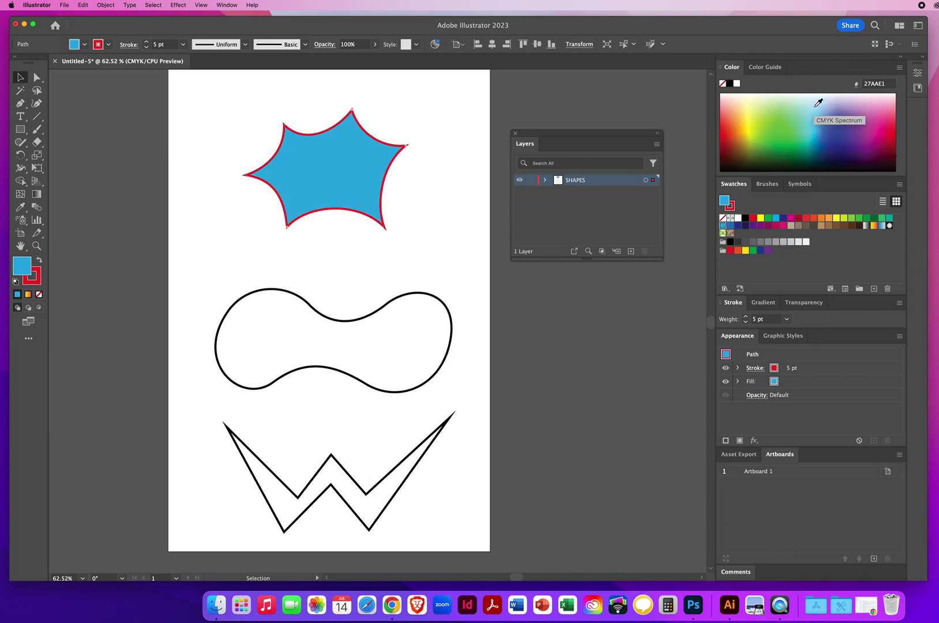
{"action": "left_click", "coordinate": [820, 97]}
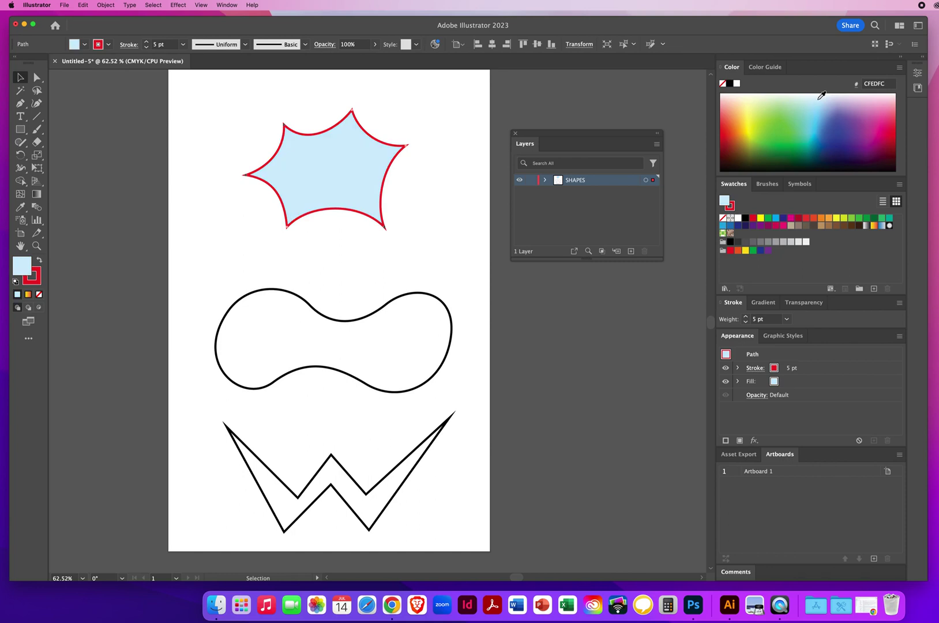
{"action": "left_click", "coordinate": [879, 119]}
{"action": "left_click", "coordinate": [768, 107]}
{"action": "left_click", "coordinate": [750, 109]}
{"action": "left_click", "coordinate": [748, 110]}
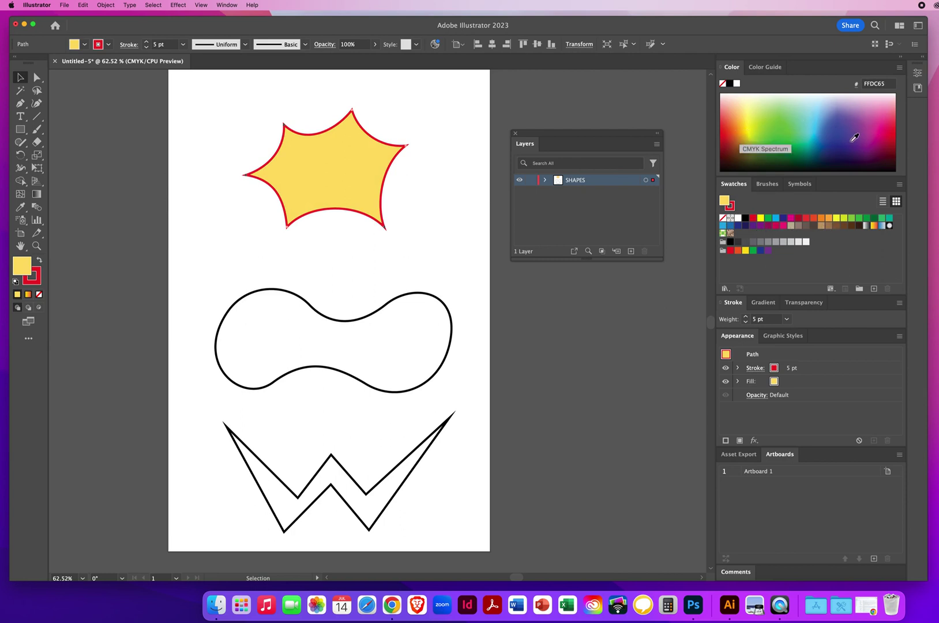
{"action": "left_click", "coordinate": [739, 119]}
{"action": "left_click", "coordinate": [738, 119]}
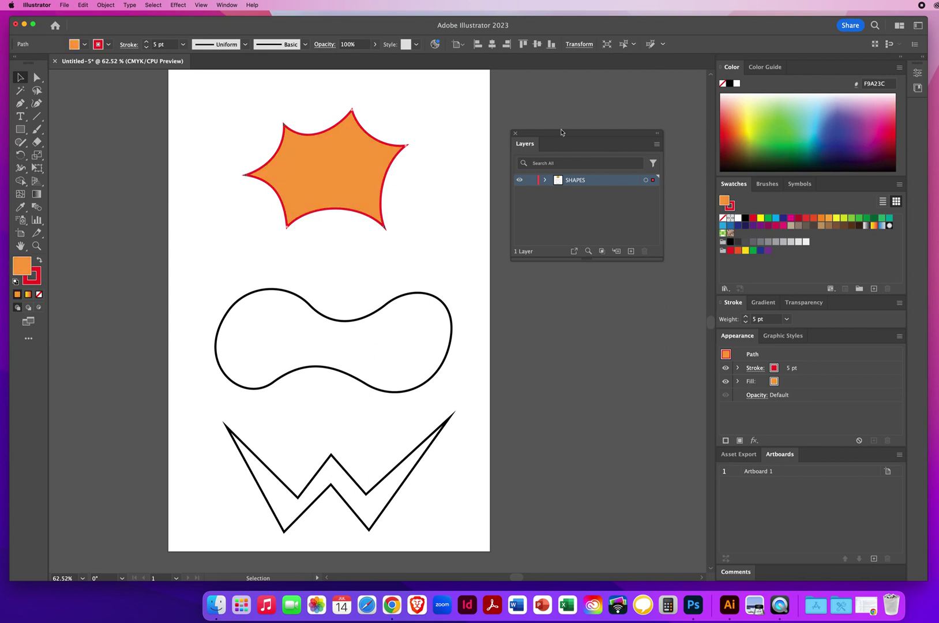
{"action": "left_click", "coordinate": [214, 103]}
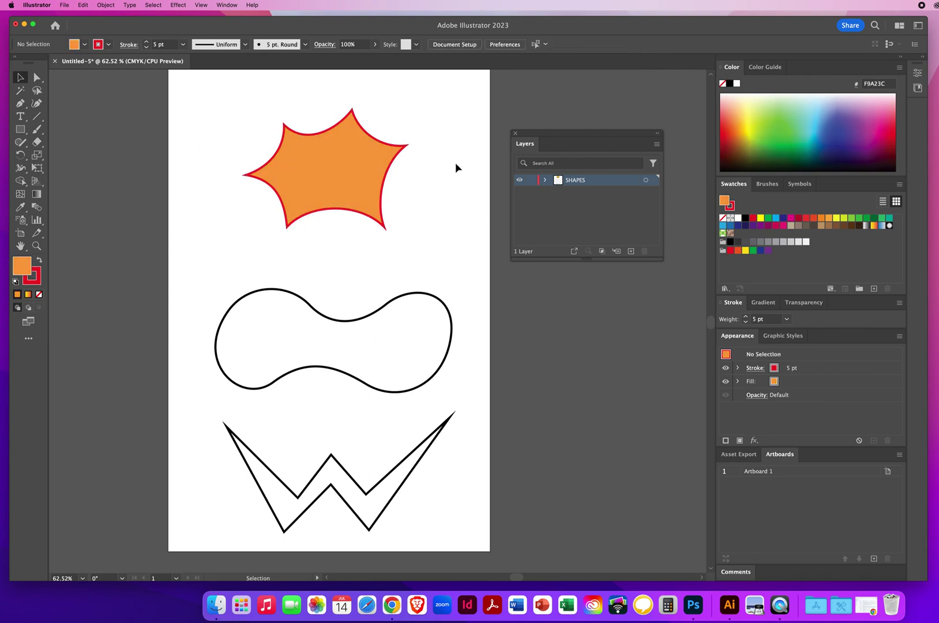
Select the blob and try several gradient swatches, ending on the linear White, Black gradient.
{"action": "left_click_drag", "start_coordinate": [193, 183], "coordinate": [193, 183]}
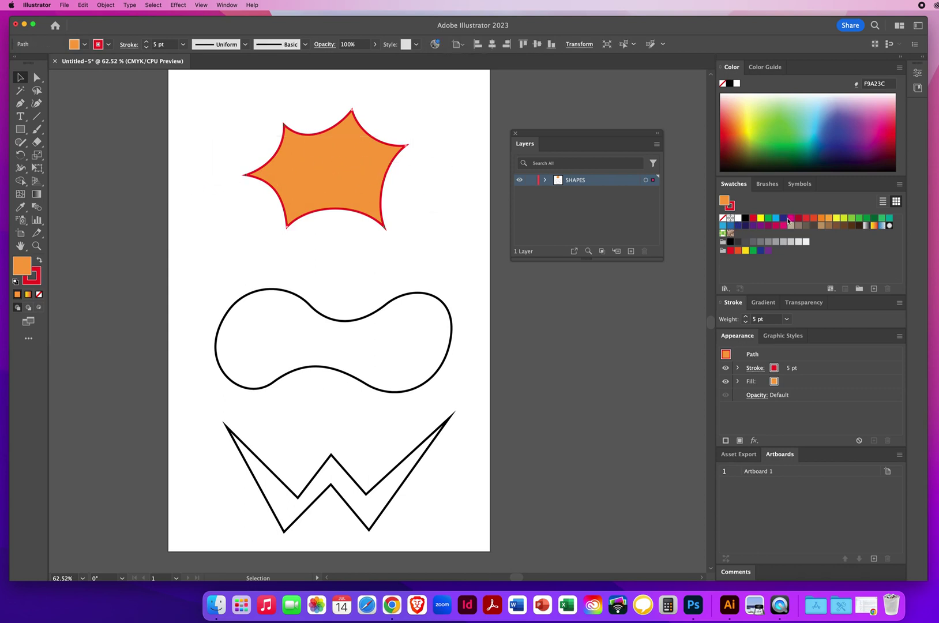
{"action": "left_click_drag", "start_coordinate": [459, 275], "coordinate": [360, 336]}
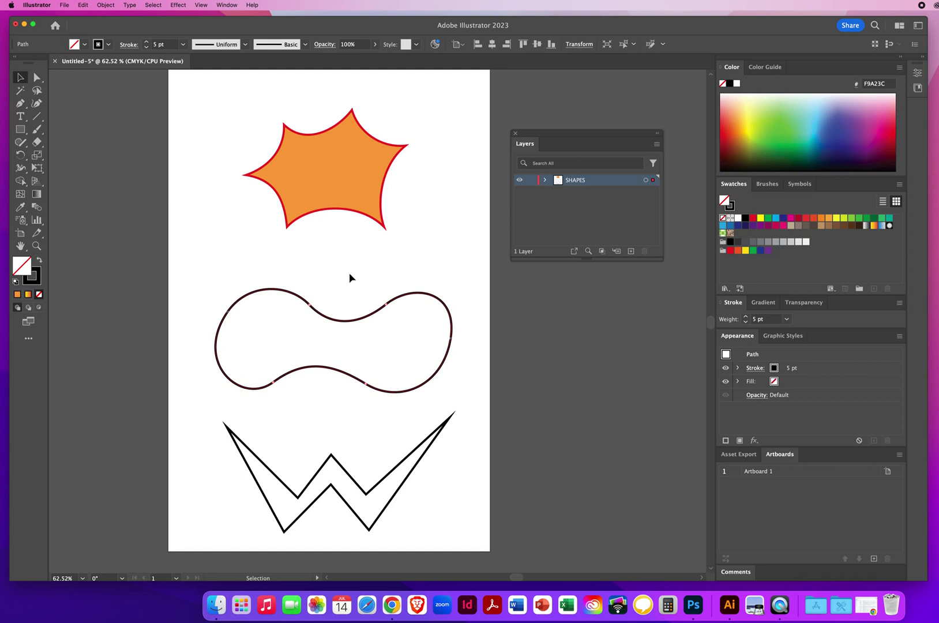
{"action": "left_click", "coordinate": [866, 225]}
{"action": "left_click", "coordinate": [873, 225]}
{"action": "left_click", "coordinate": [880, 226]}
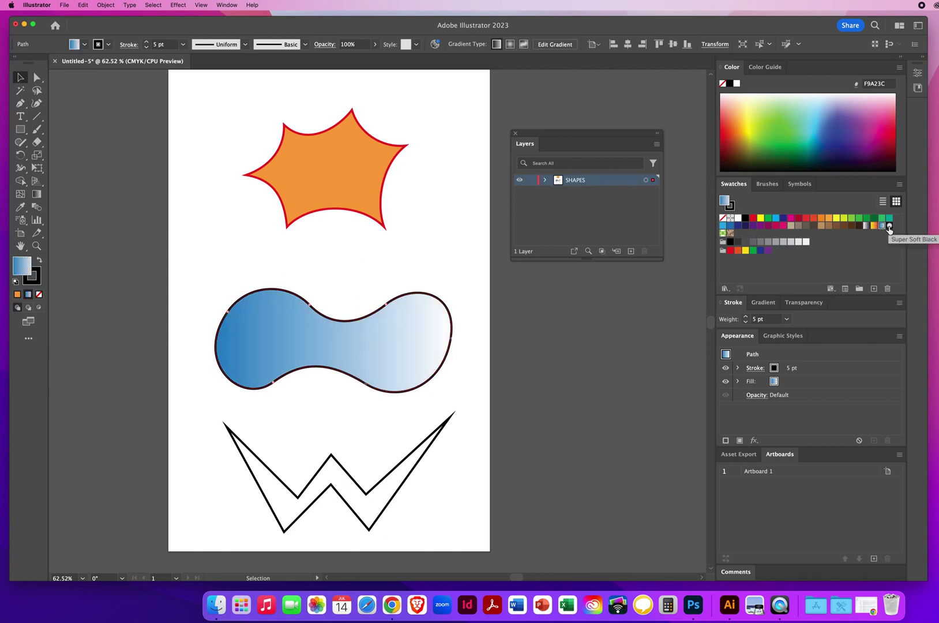
{"action": "left_click", "coordinate": [889, 226]}
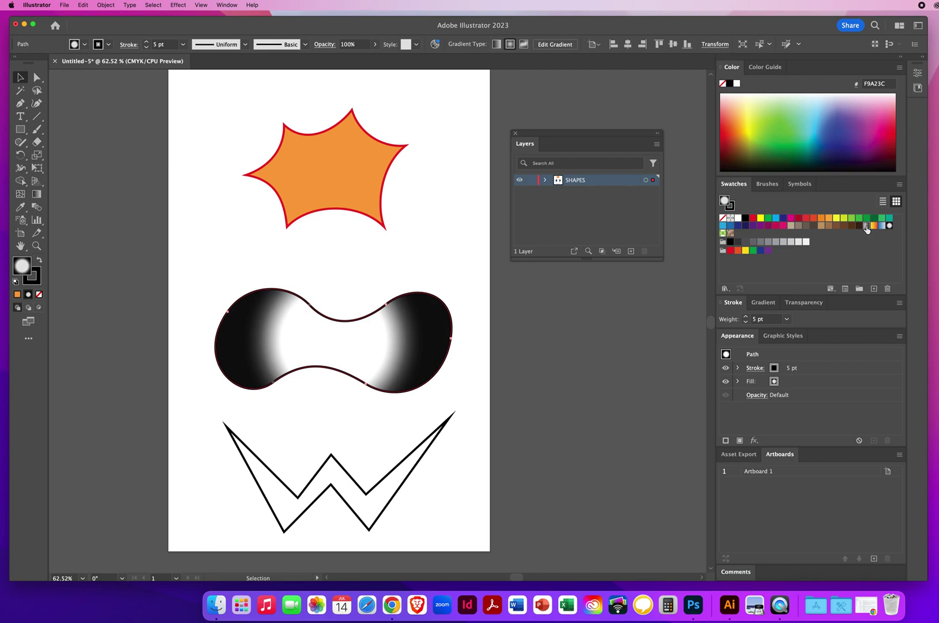
{"action": "left_click", "coordinate": [866, 225]}
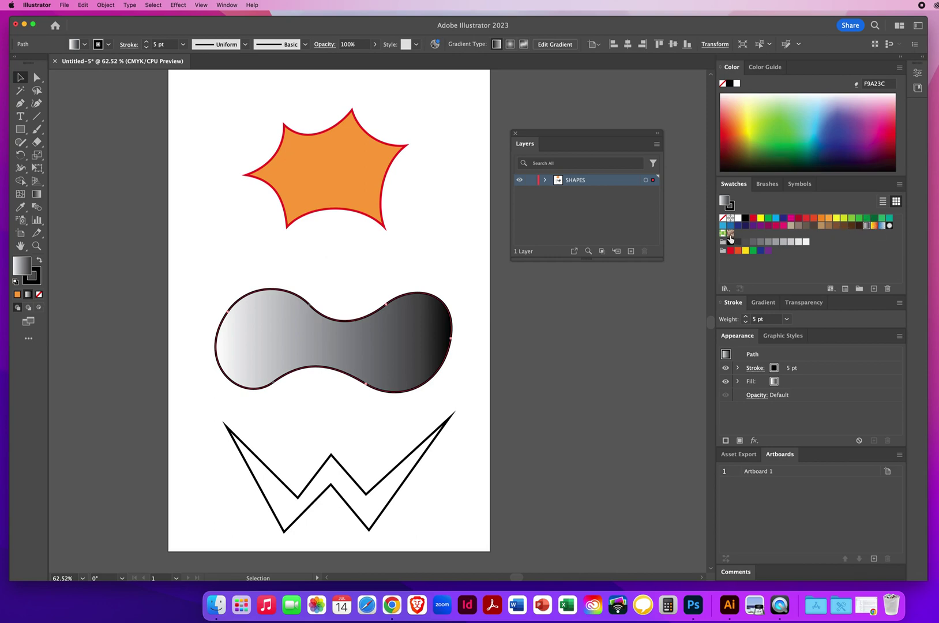
Load the Spectrums gradient library and apply its rainbow spectrum gradient to the blob.
{"action": "left_click", "coordinate": [725, 288]}
{"action": "mouse_move", "coordinate": [732, 390]}
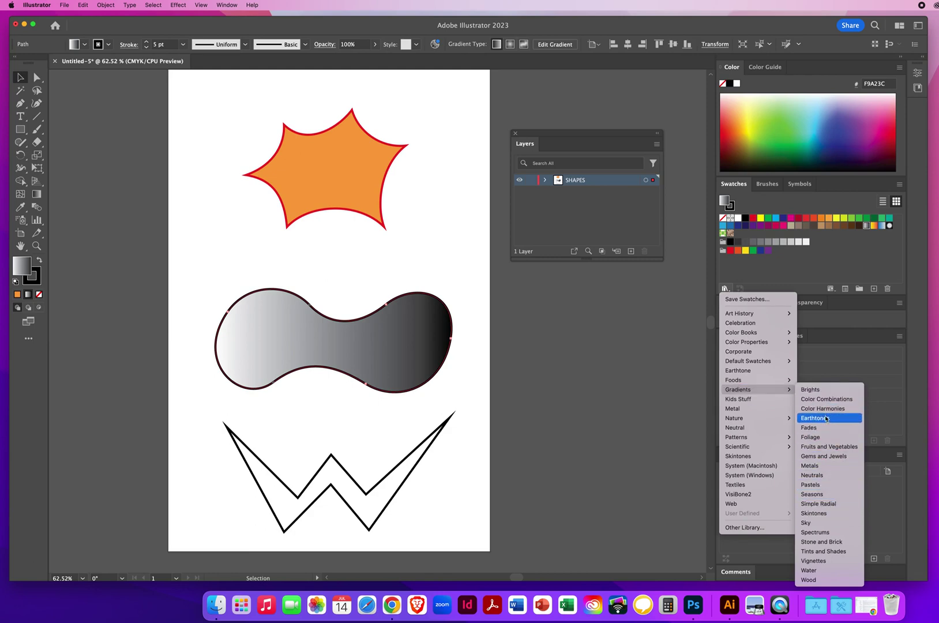
{"action": "left_click", "coordinate": [818, 534]}
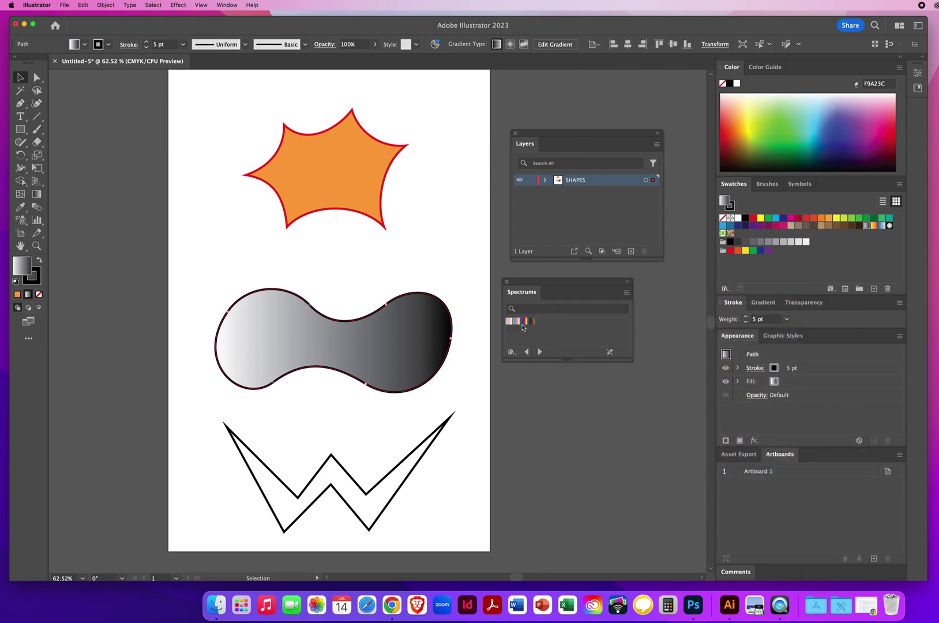
{"action": "left_click", "coordinate": [525, 323]}
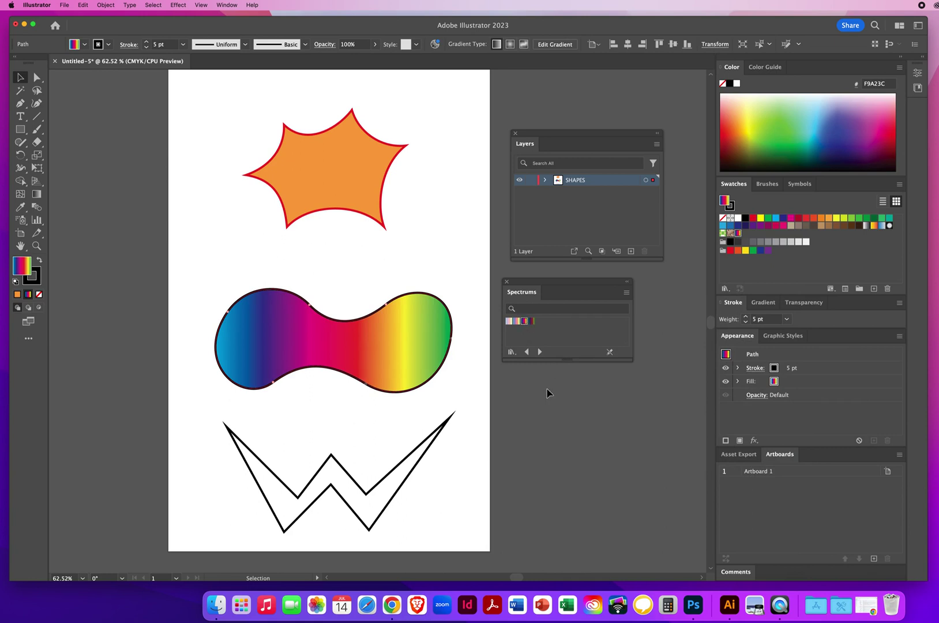
Close the Spectrums library and deselect the blob.
{"action": "left_click", "coordinate": [341, 164]}
{"action": "left_click", "coordinate": [456, 271]}
{"action": "left_click", "coordinate": [411, 337]}
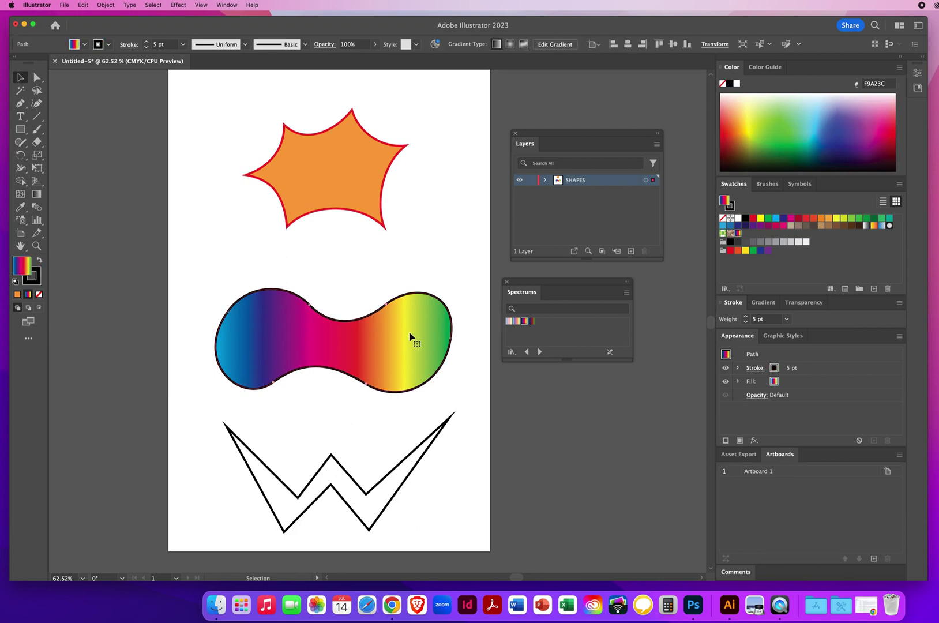
{"action": "left_click", "coordinate": [507, 284]}
{"action": "left_click", "coordinate": [473, 310]}
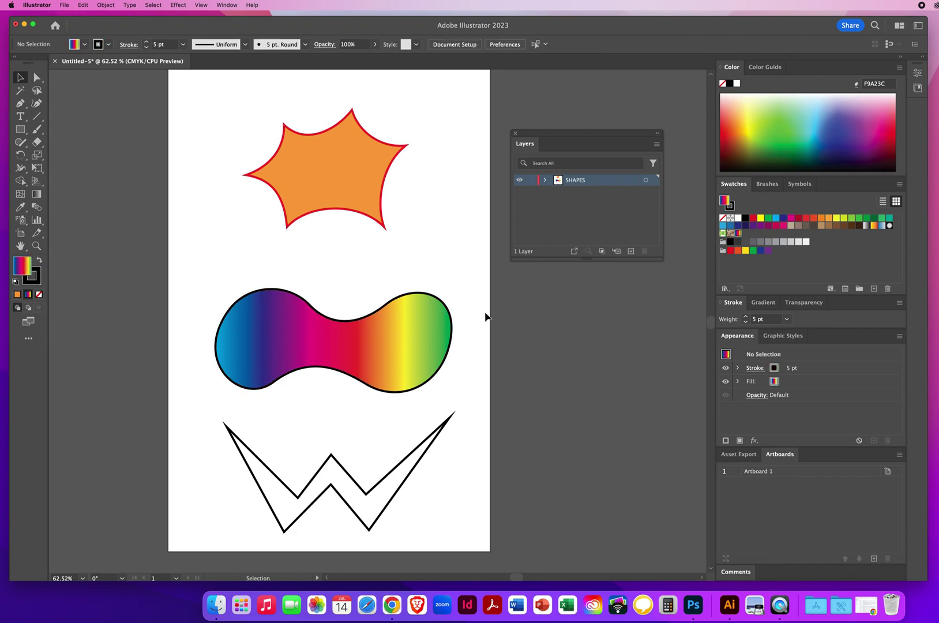
Select the zigzag W and fill it with the green Foliage pattern, after trying the brown swirl.
{"action": "scroll", "coordinate": [447, 260], "scroll_direction": "down", "scroll_amount": 5}
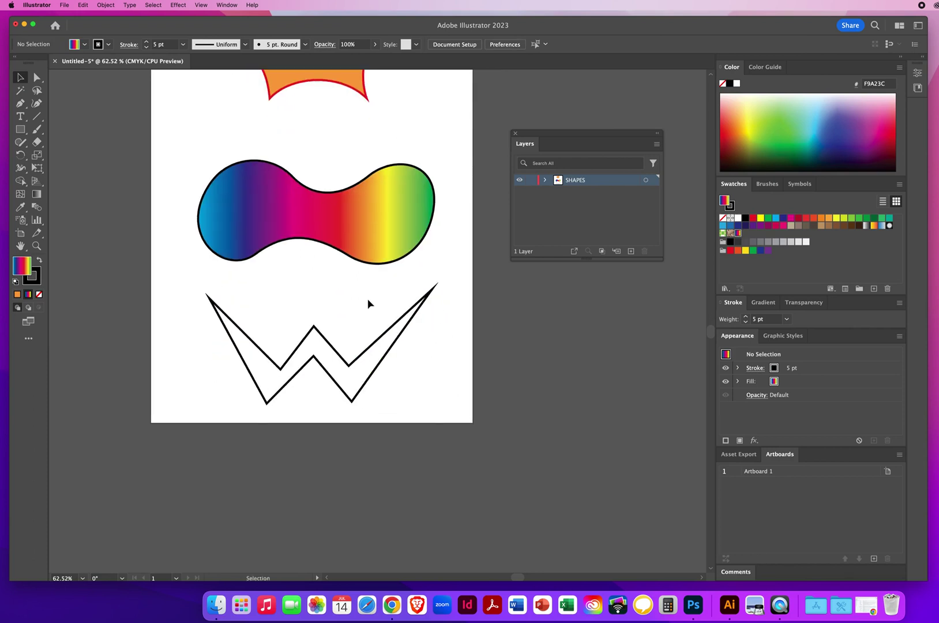
{"action": "left_click_drag", "start_coordinate": [361, 297], "coordinate": [430, 343]}
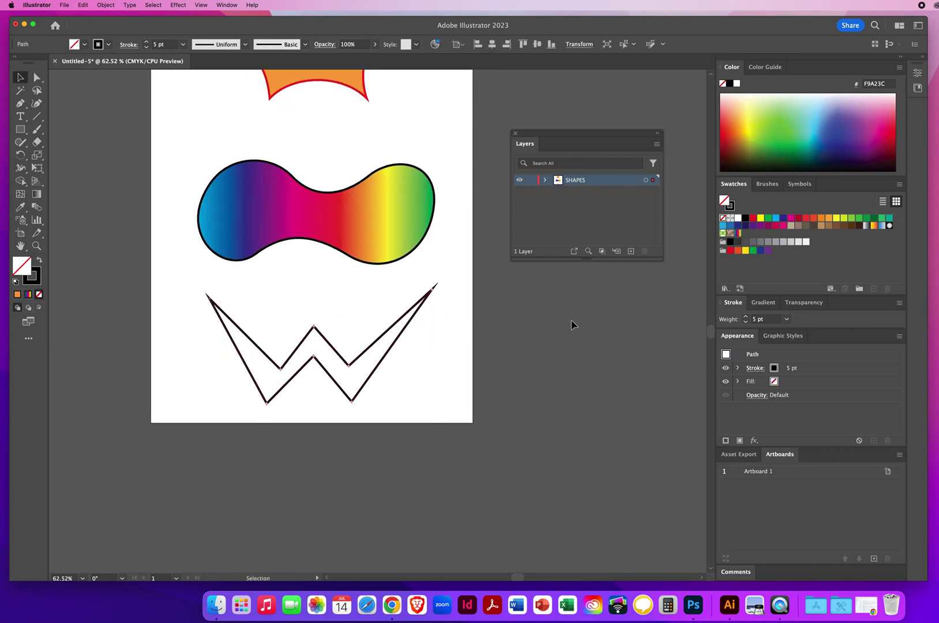
{"action": "left_click", "coordinate": [730, 235]}
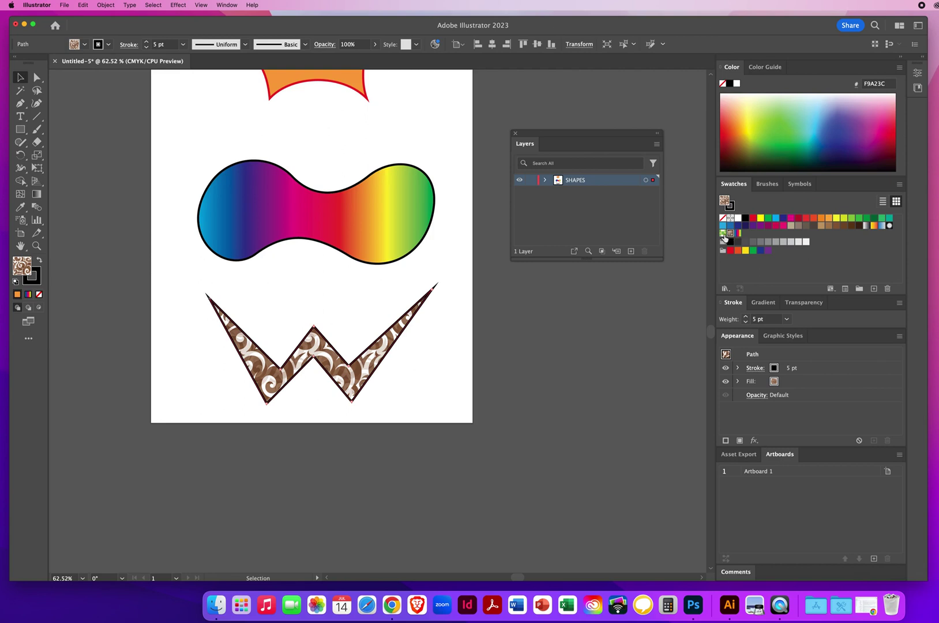
{"action": "left_click", "coordinate": [723, 234]}
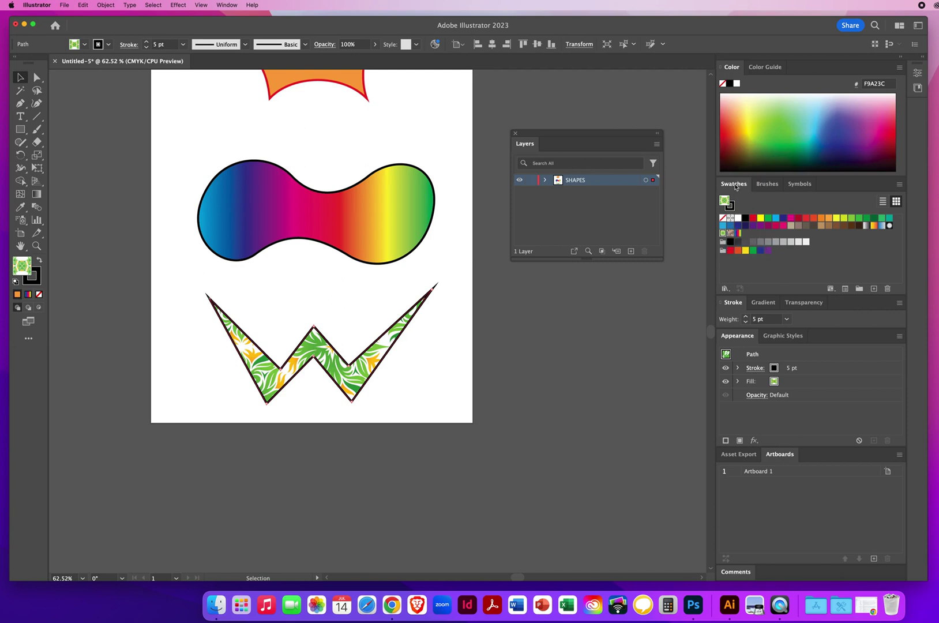
Navigate the Swatch Libraries menu to Patterns > Basic Graphics > Basic Graphics_Textures.
{"action": "left_click", "coordinate": [724, 289]}
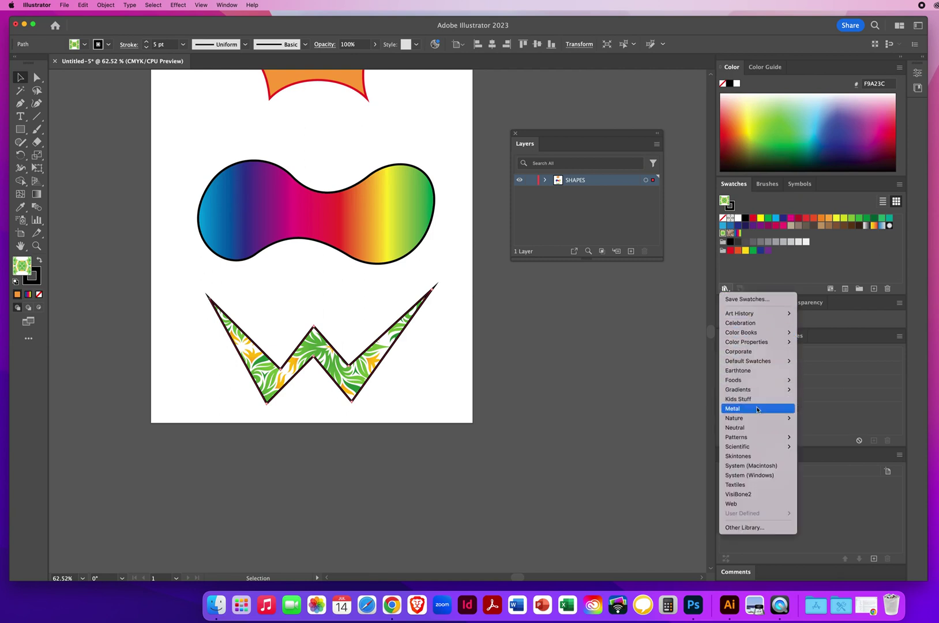
{"action": "mouse_move", "coordinate": [743, 440]}
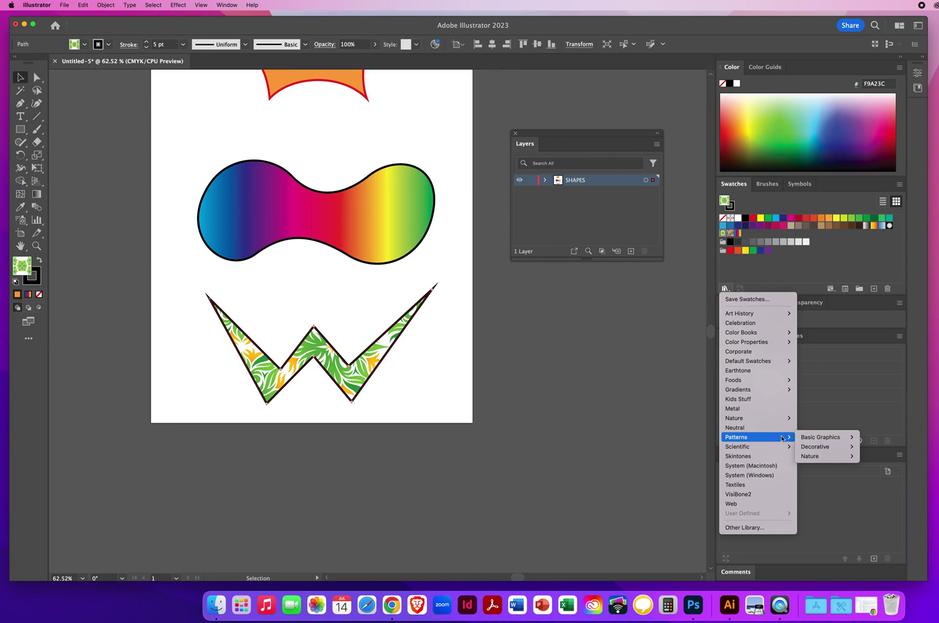
{"action": "mouse_move", "coordinate": [807, 440]}
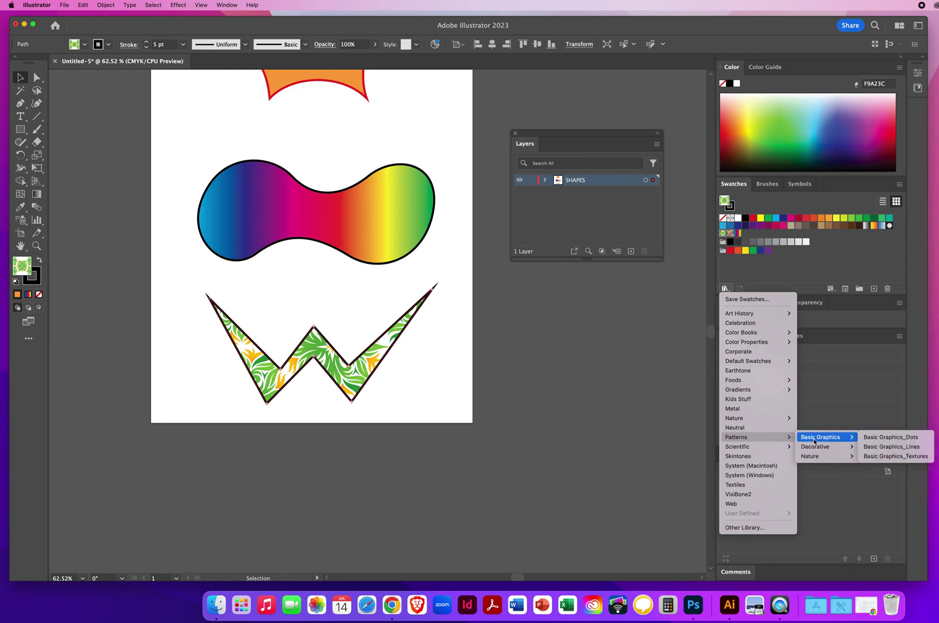
Load the Basic Graphics_Textures library, then enlarge and reposition its panel.
{"action": "left_click", "coordinate": [910, 459]}
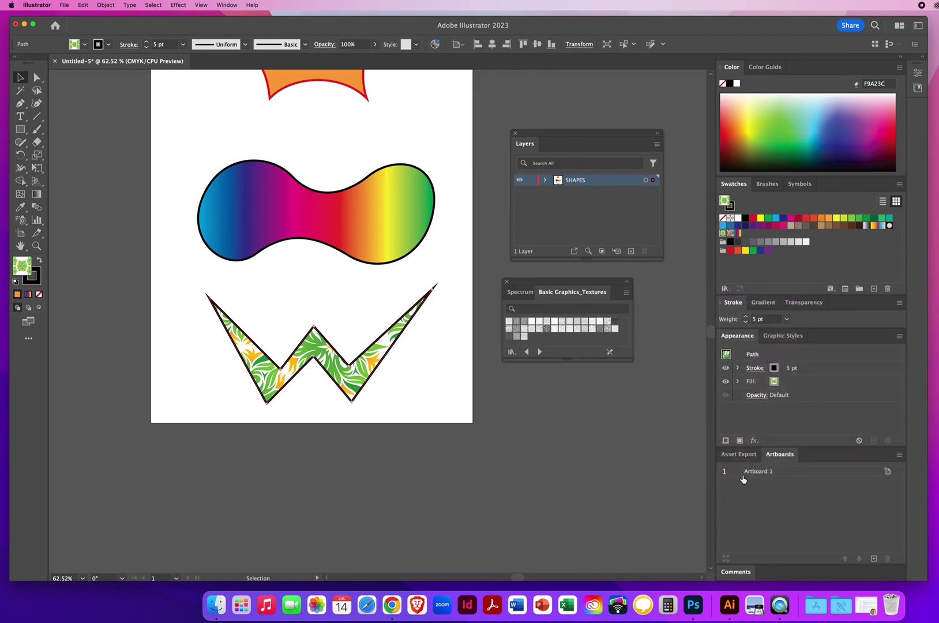
{"action": "left_click_drag", "start_coordinate": [567, 361], "coordinate": [567, 394]}
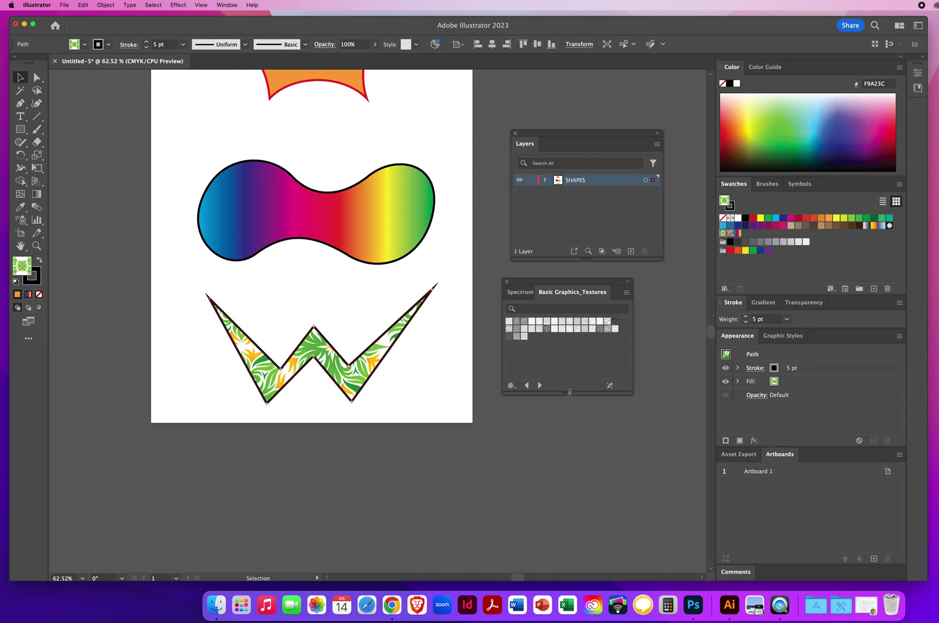
{"action": "left_click_drag", "start_coordinate": [570, 392], "coordinate": [575, 429]}
{"action": "mouse_move", "coordinate": [549, 285]}
{"action": "left_mouse_down"}
{"action": "mouse_move", "coordinate": [605, 283]}
{"action": "mouse_move", "coordinate": [606, 334]}
{"action": "mouse_move", "coordinate": [574, 337]}
{"action": "mouse_move", "coordinate": [547, 292]}
{"action": "left_mouse_up"}
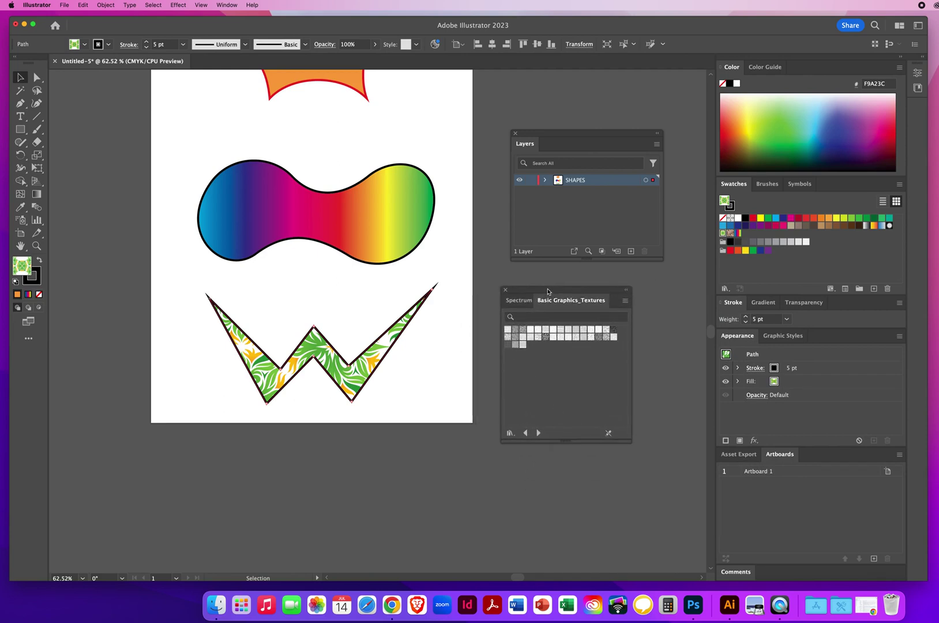
Show the textures as large thumbnails and fill the W with the speckled grey texture.
{"action": "left_click", "coordinate": [625, 301]}
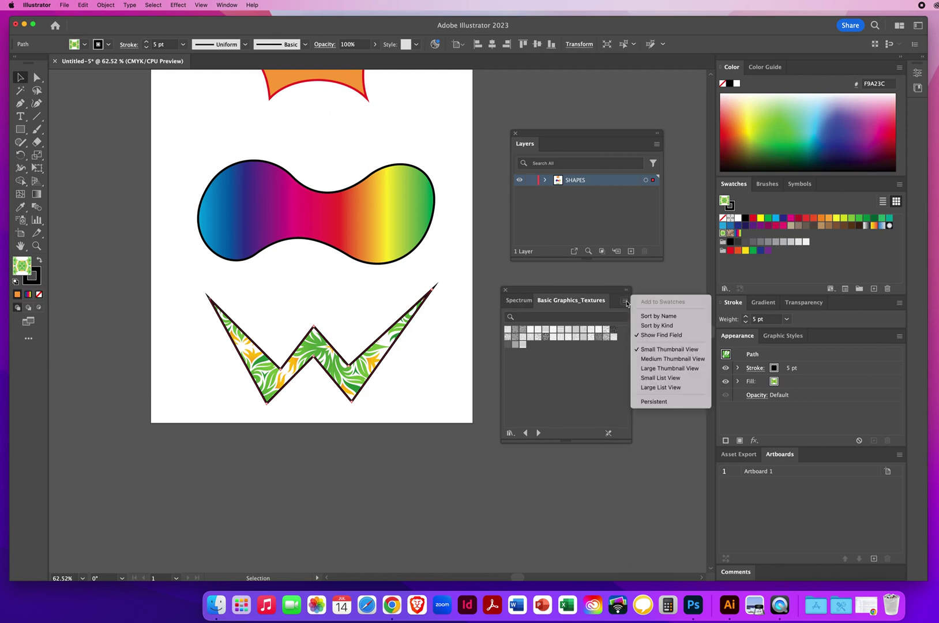
{"action": "left_click", "coordinate": [664, 371]}
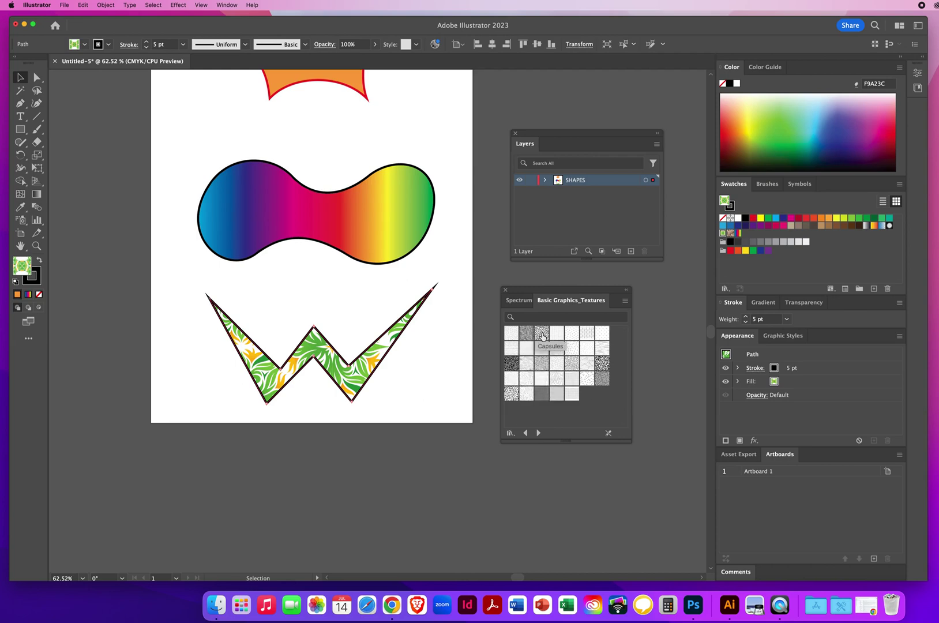
{"action": "left_click_drag", "start_coordinate": [527, 287], "coordinate": [464, 313]}
{"action": "left_click", "coordinate": [481, 364]}
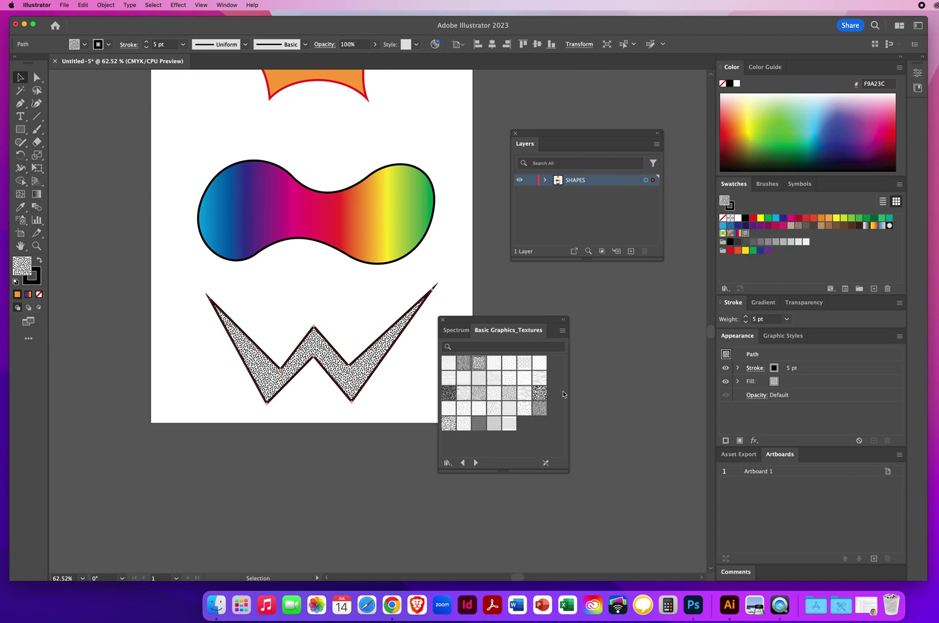
Fill the W with the Sticks texture and close the textures library.
{"action": "left_click", "coordinate": [540, 394]}
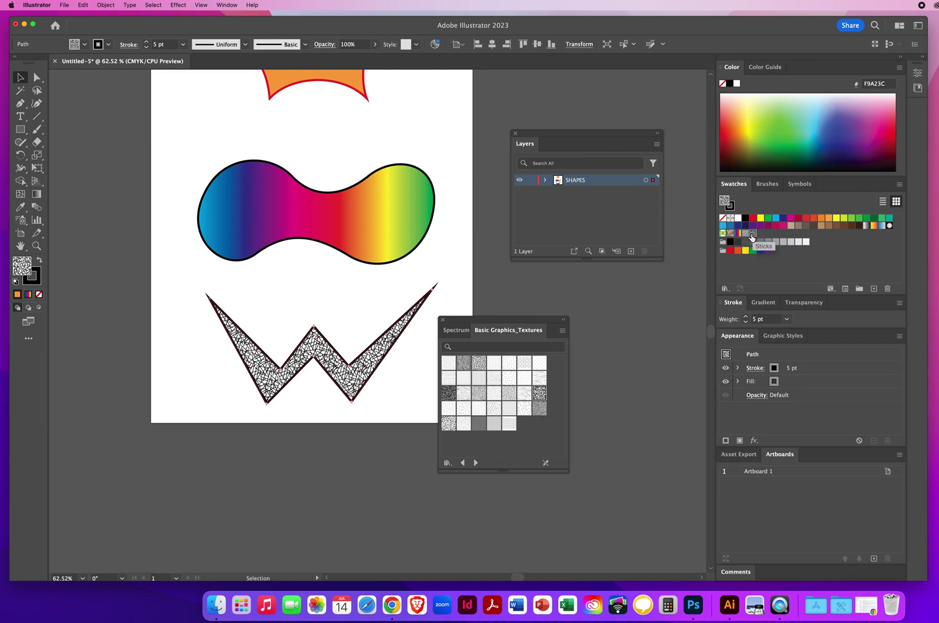
{"action": "mouse_move", "coordinate": [468, 320]}
{"action": "left_mouse_down"}
{"action": "mouse_move", "coordinate": [487, 309]}
{"action": "mouse_move", "coordinate": [264, 259]}
{"action": "mouse_move", "coordinate": [461, 393]}
{"action": "mouse_move", "coordinate": [574, 184]}
{"action": "mouse_move", "coordinate": [553, 183]}
{"action": "mouse_move", "coordinate": [259, 345]}
{"action": "mouse_move", "coordinate": [787, 345]}
{"action": "mouse_move", "coordinate": [553, 337]}
{"action": "mouse_move", "coordinate": [501, 378]}
{"action": "mouse_move", "coordinate": [511, 323]}
{"action": "mouse_move", "coordinate": [461, 334]}
{"action": "left_mouse_up"}
{"action": "left_click", "coordinate": [439, 336]}
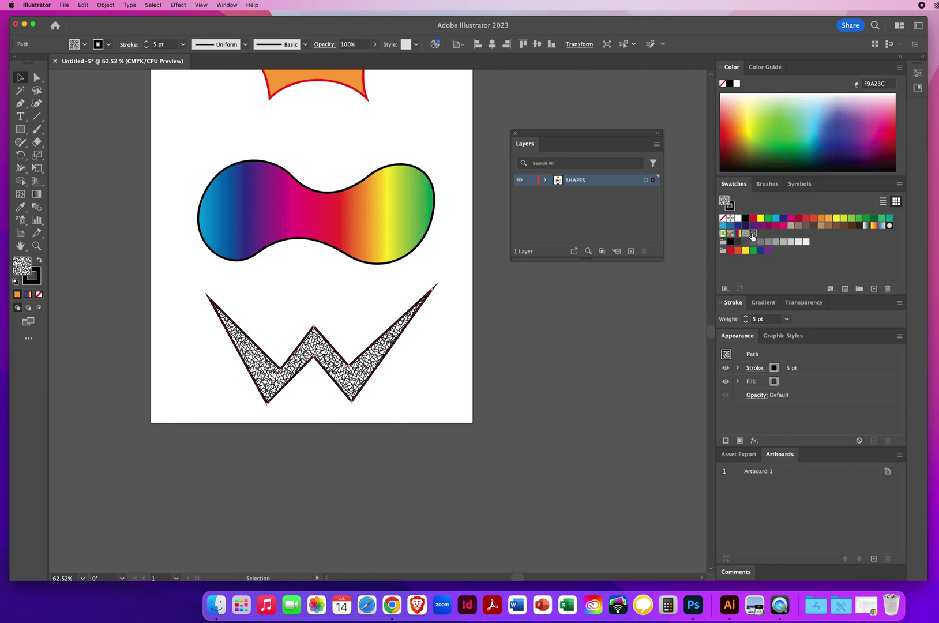
Try squiggle and random-line pattern fills on the W, then deselect it.
{"action": "left_click", "coordinate": [353, 224]}
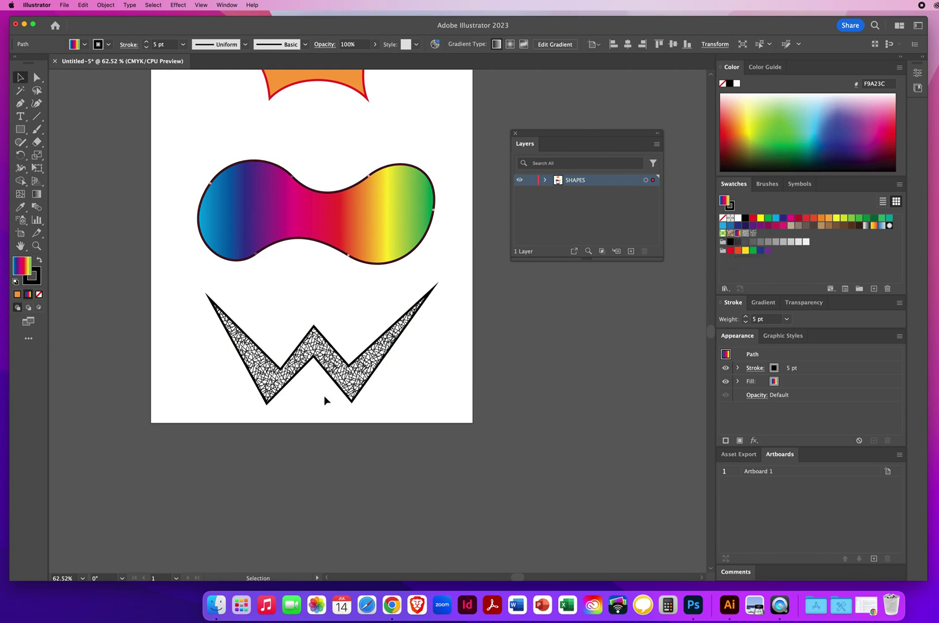
{"action": "left_click", "coordinate": [344, 379]}
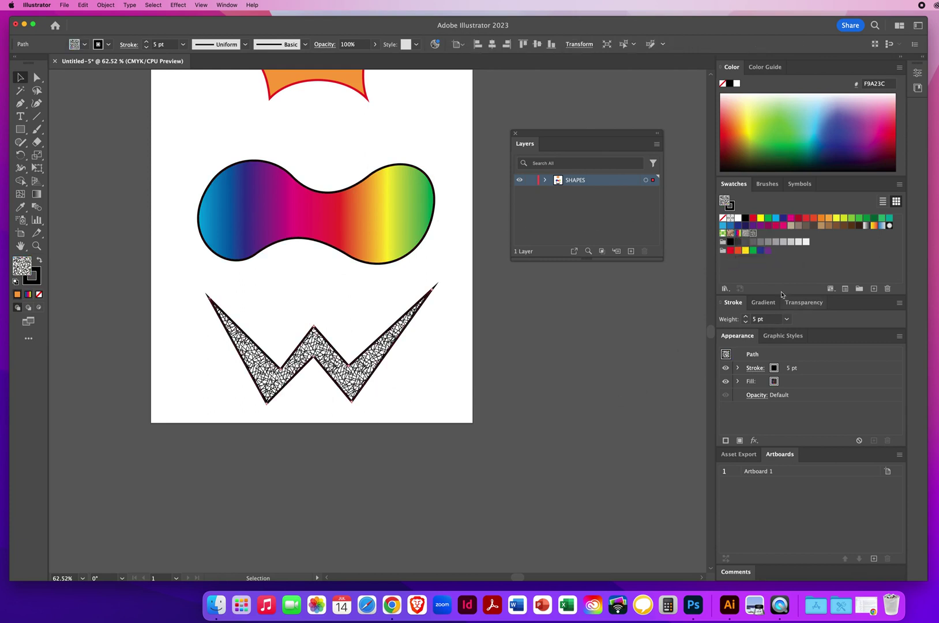
{"action": "left_click", "coordinate": [745, 235]}
{"action": "left_click", "coordinate": [753, 233]}
{"action": "left_click", "coordinate": [449, 371]}
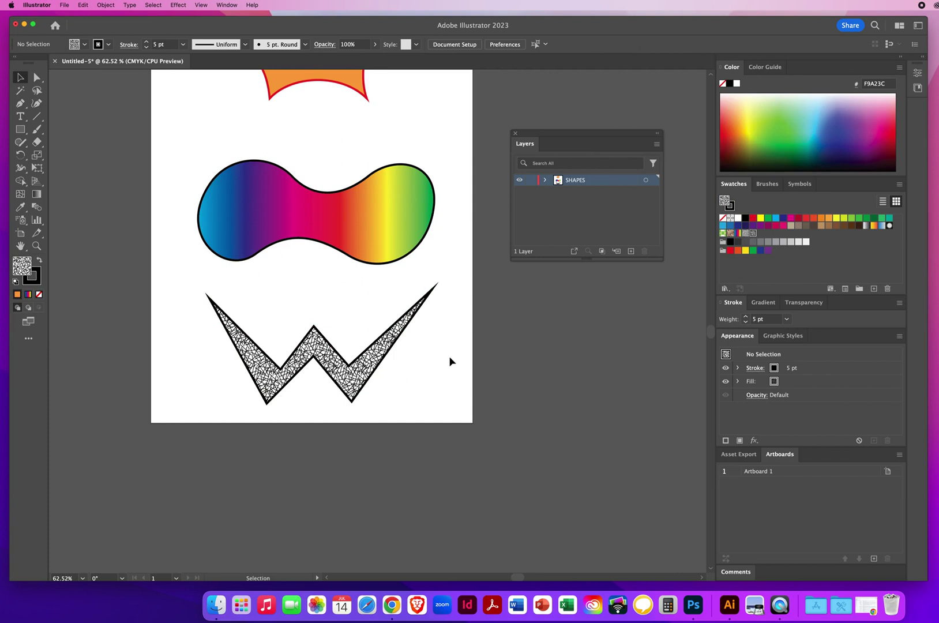
Pan to bring the starburst into view and select each of the three shapes in turn.
{"action": "left_click_drag", "start_coordinate": [442, 300], "coordinate": [454, 436]}
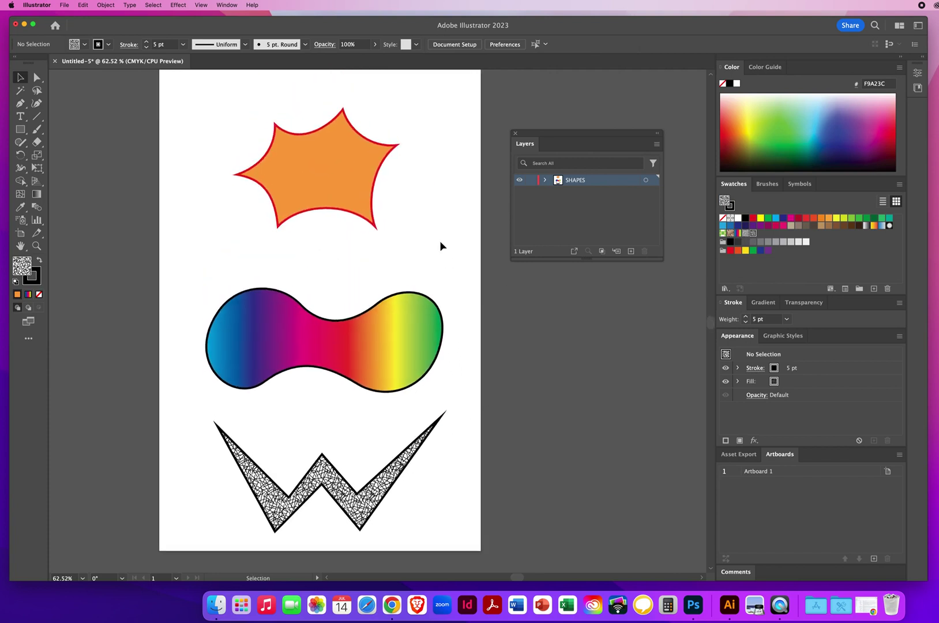
{"action": "left_click_drag", "start_coordinate": [426, 152], "coordinate": [219, 212]}
{"action": "left_click", "coordinate": [325, 352]}
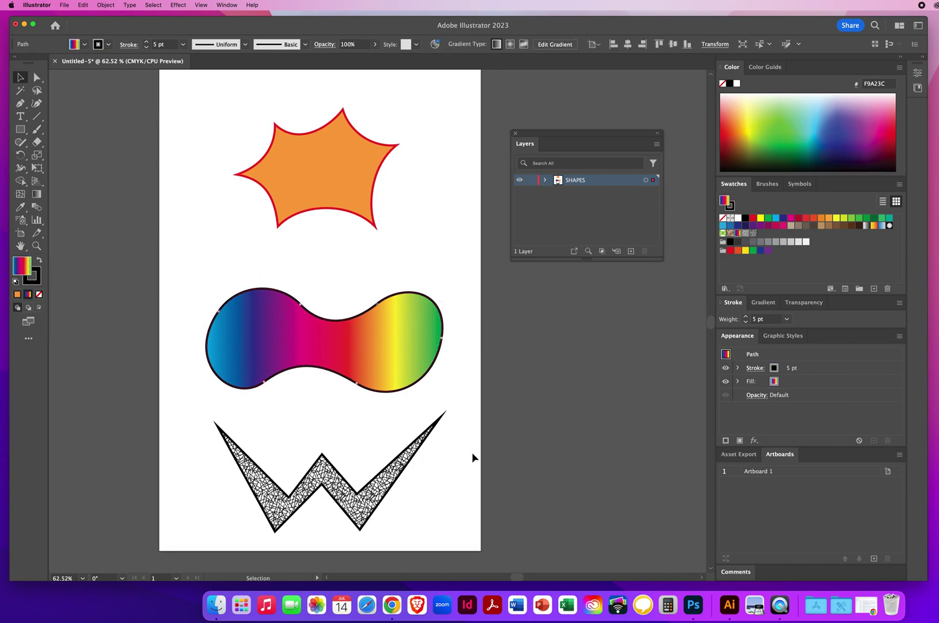
{"action": "left_click", "coordinate": [293, 491]}
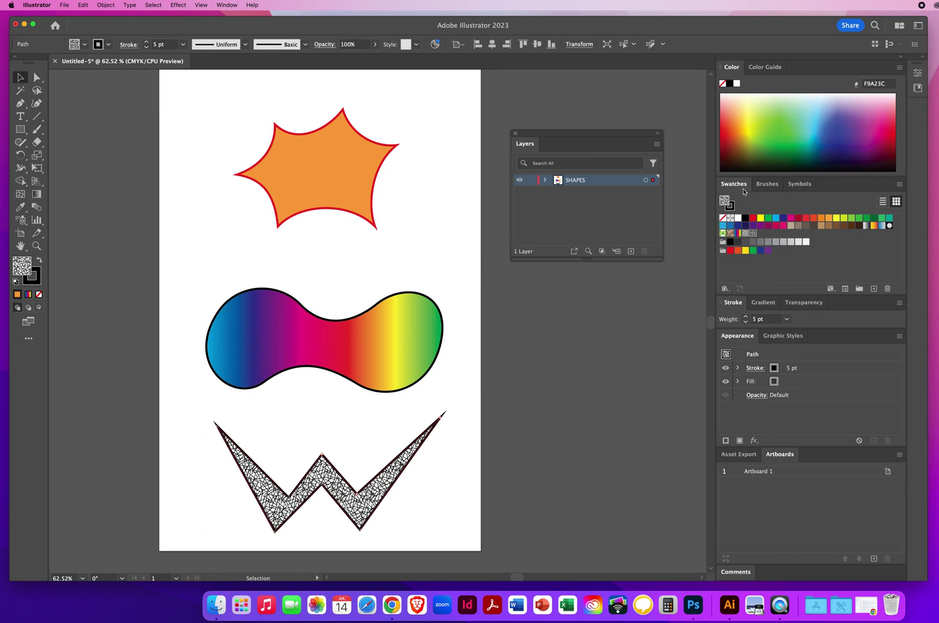
{"action": "left_click", "coordinate": [356, 210]}
{"action": "left_click", "coordinate": [439, 340]}
{"action": "left_click", "coordinate": [401, 443]}
Save the drawing to the Desktop as an .ai file named with the author's name plus 'DrawingShapes'.
{"action": "left_click", "coordinate": [237, 230]}
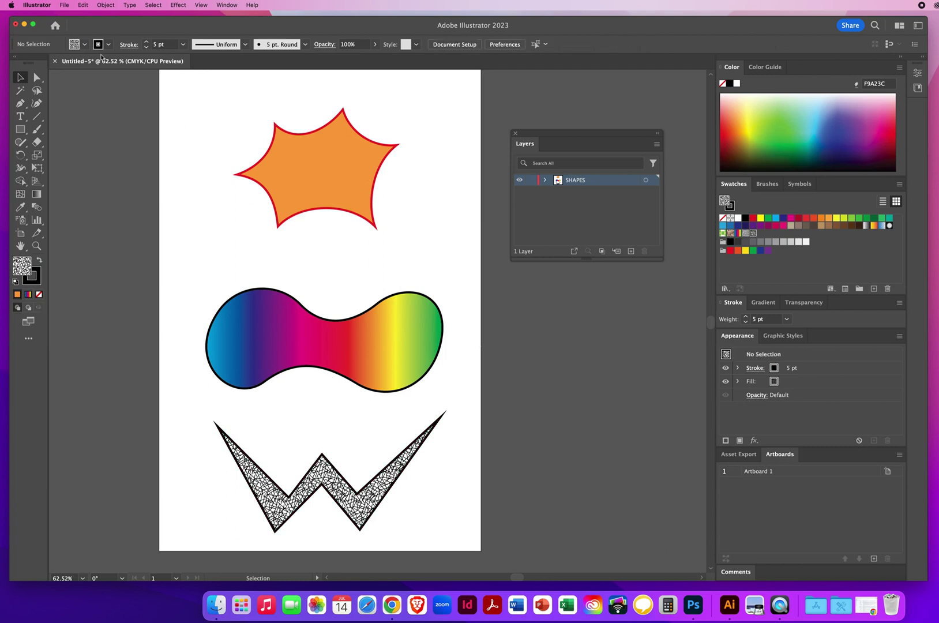
{"action": "left_click", "coordinate": [64, 5]}
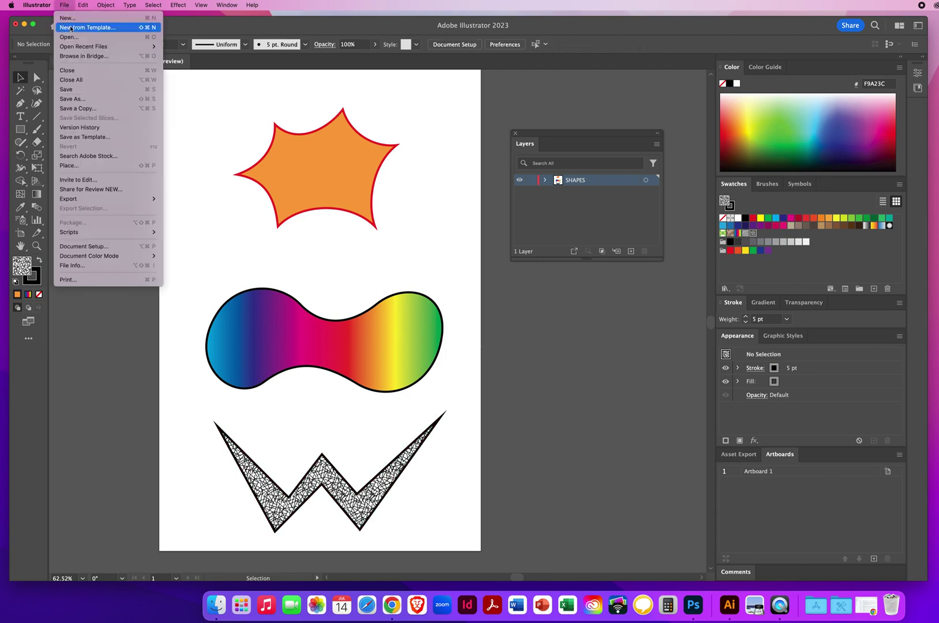
{"action": "left_click", "coordinate": [71, 99]}
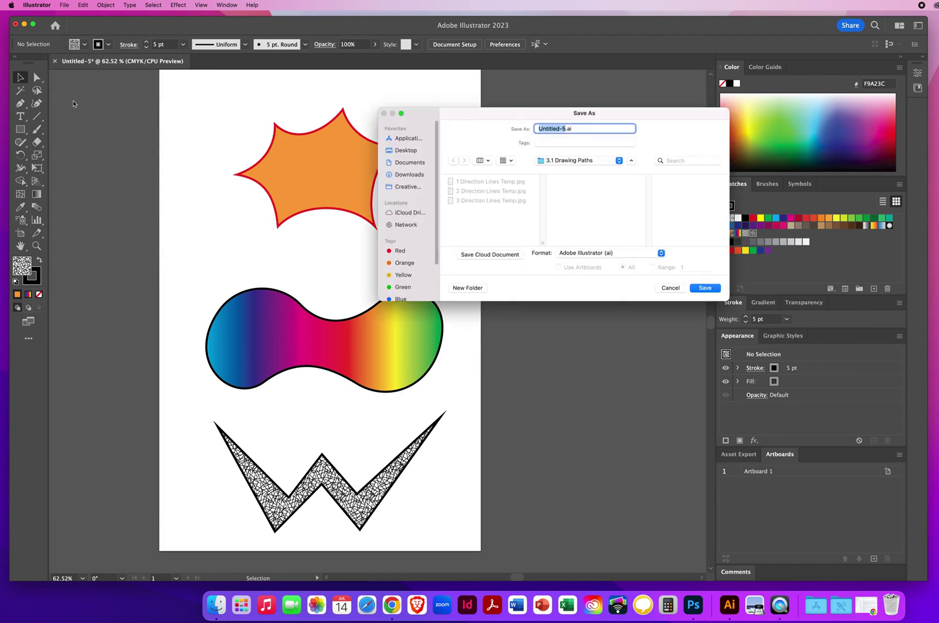
{"action": "type", "text": "NielsenChrisDrawingShapes"}
{"action": "left_click", "coordinate": [405, 151]}
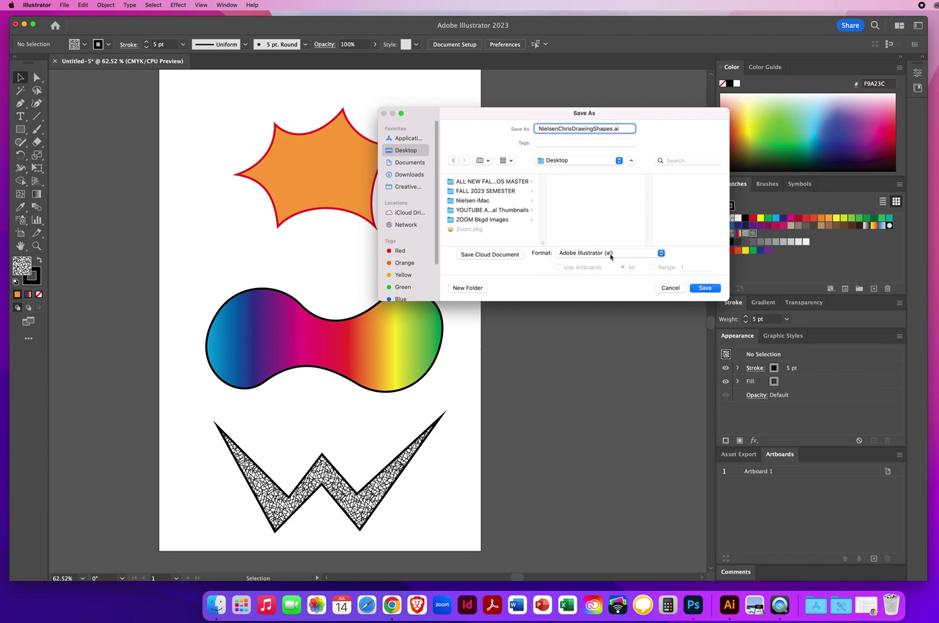
{"action": "left_click", "coordinate": [700, 291]}
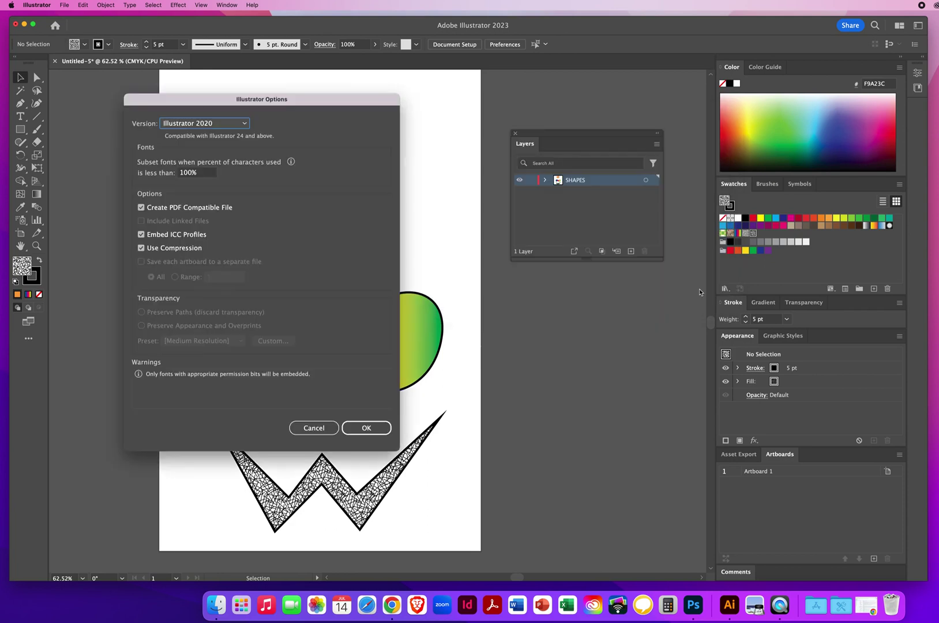
{"action": "left_click", "coordinate": [367, 429]}
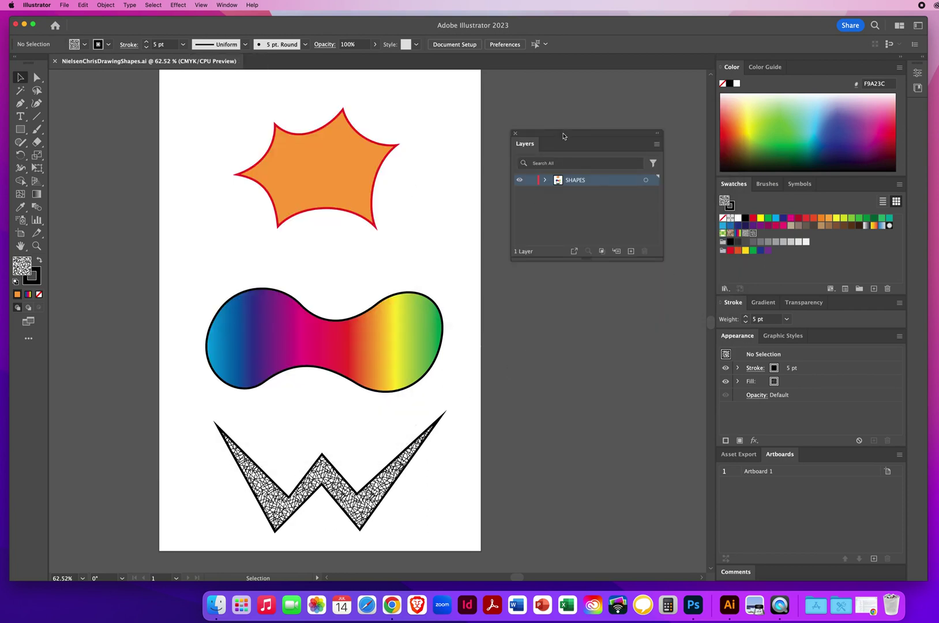
Move the Layers panel closer to the artboard and choose the Direct Selection tool.
{"action": "left_click_drag", "start_coordinate": [547, 136], "coordinate": [490, 168]}
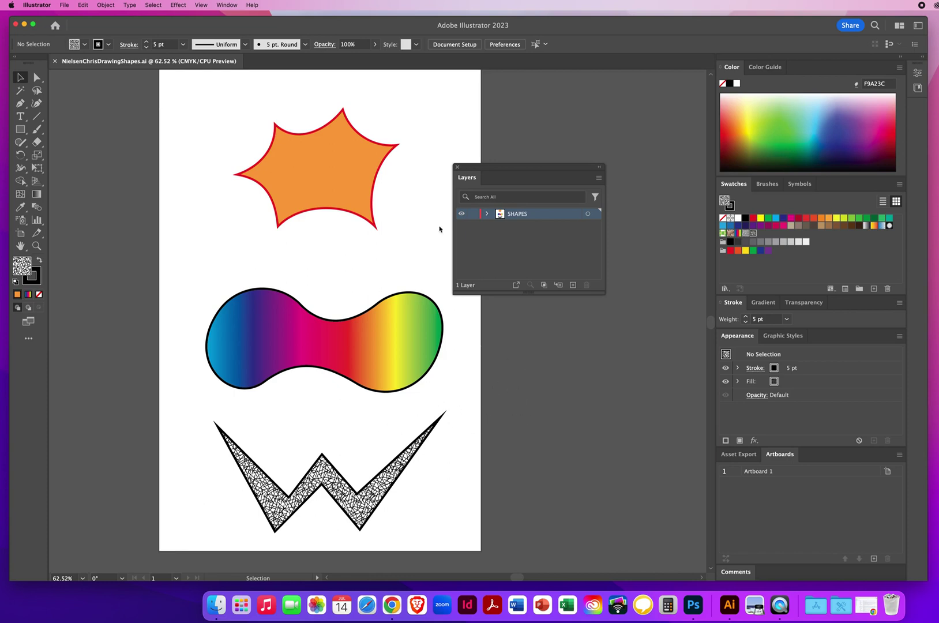
{"action": "left_click", "coordinate": [36, 77]}
{"action": "left_click_drag", "start_coordinate": [498, 171], "coordinate": [471, 163]}
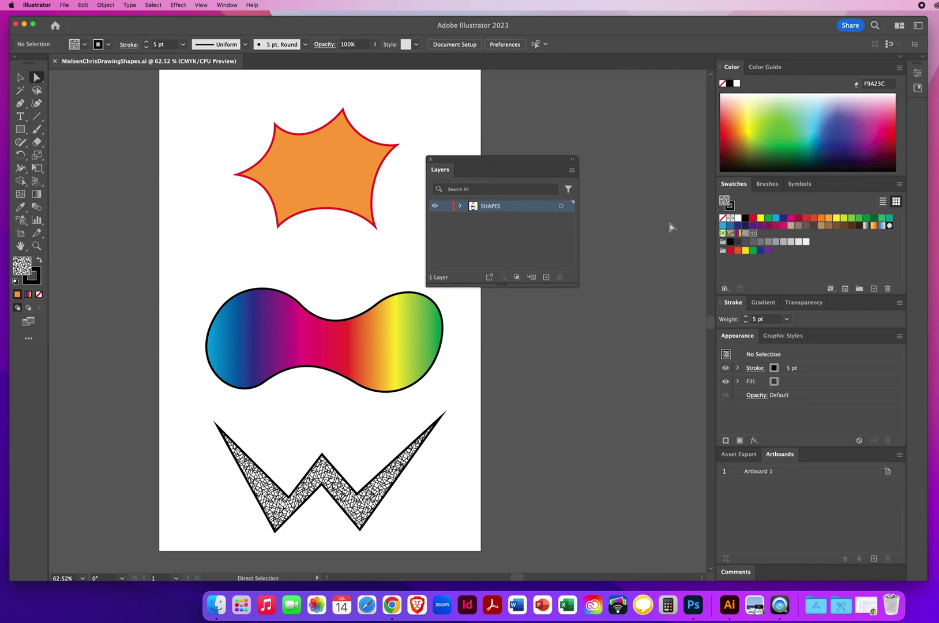